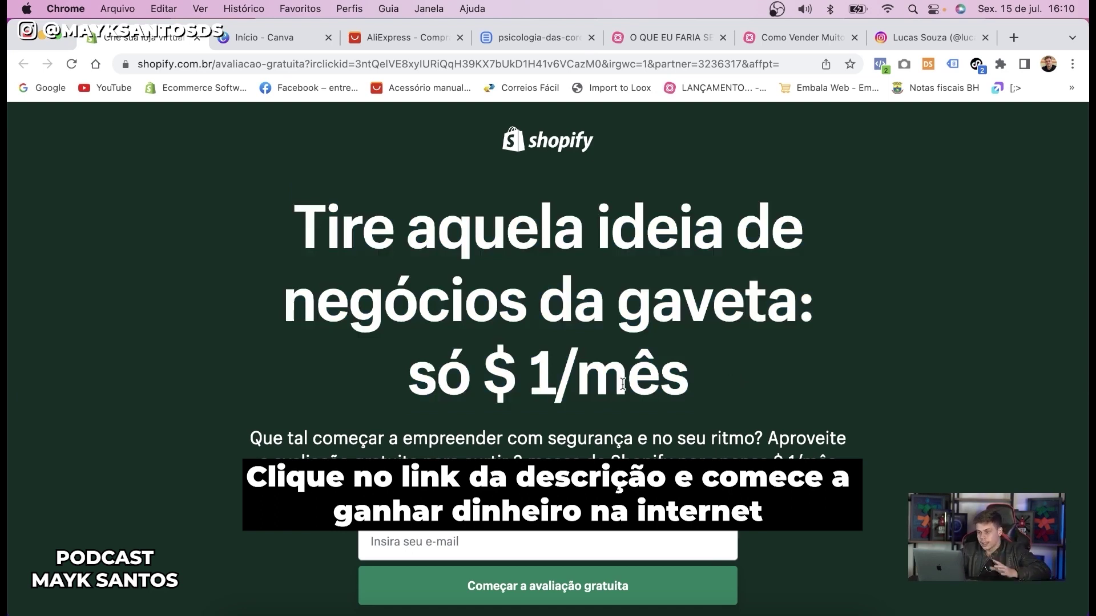
Review the $ 1/mês offer in the landing page headline
{"action": "left_click_drag", "start_coordinate": [712, 372], "coordinate": [412, 373]}
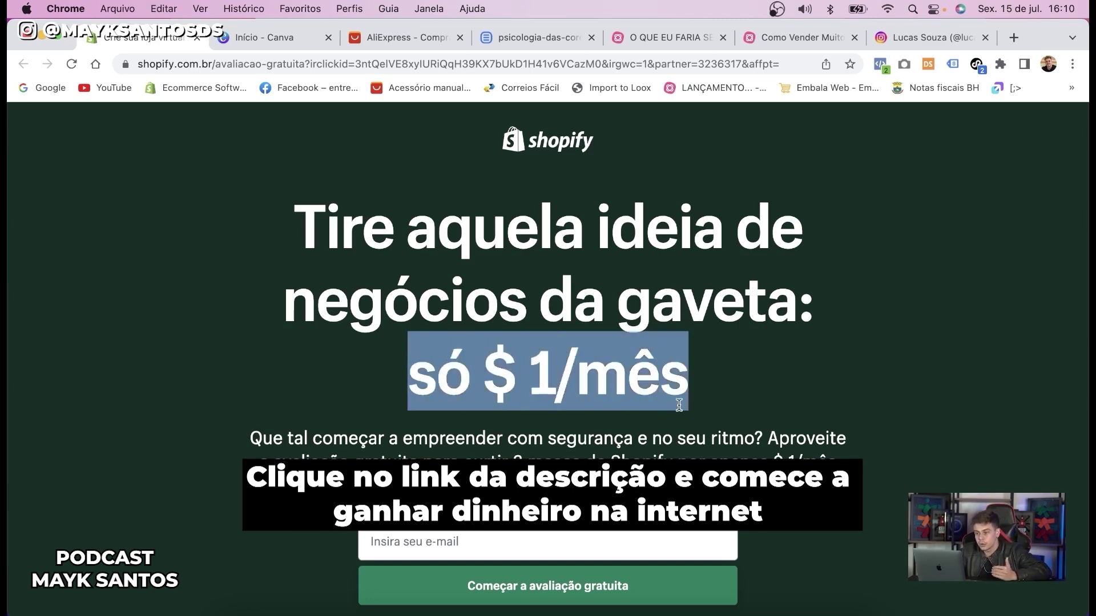
{"action": "left_click", "coordinate": [558, 381]}
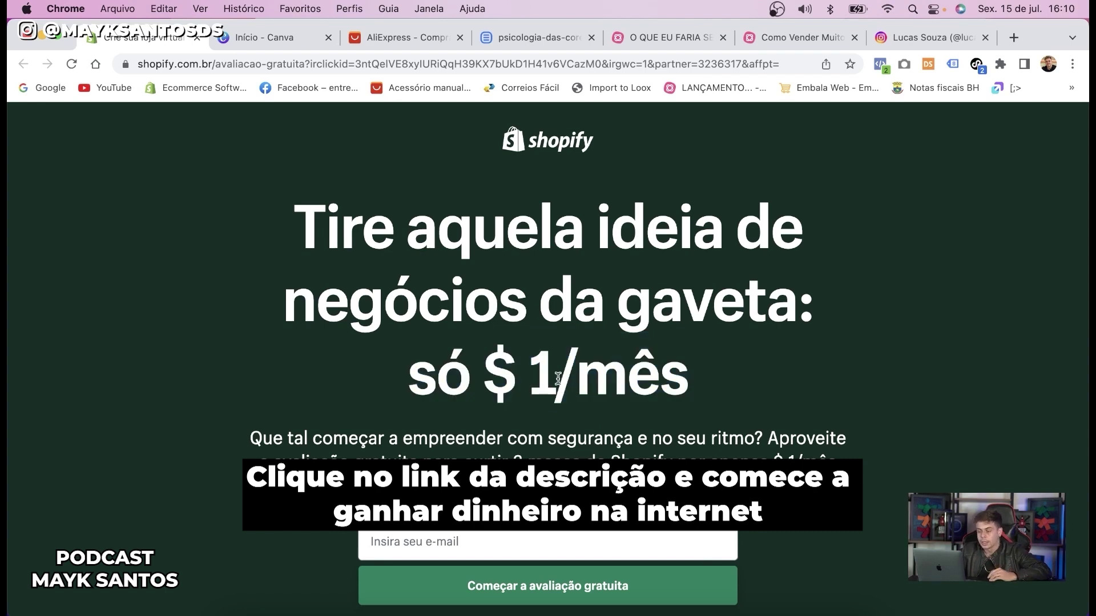
{"action": "left_click_drag", "start_coordinate": [558, 379], "coordinate": [532, 379]}
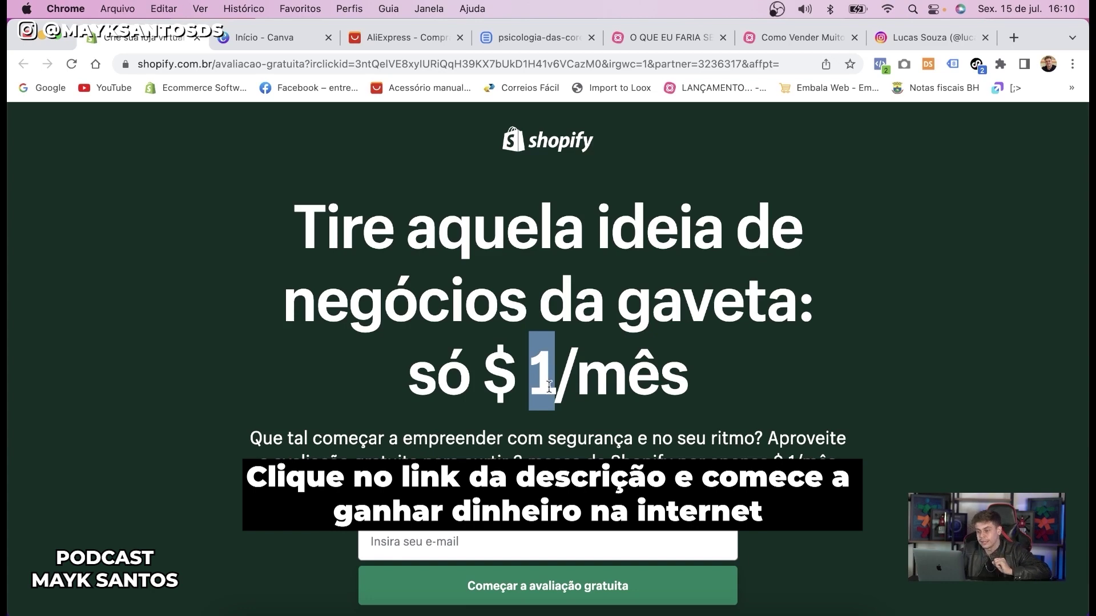
Start the free trial sign-up with the account e-mail, enter the account password and create the store
{"action": "scroll", "coordinate": [547, 354], "scroll_direction": "down", "scroll_amount": 2}
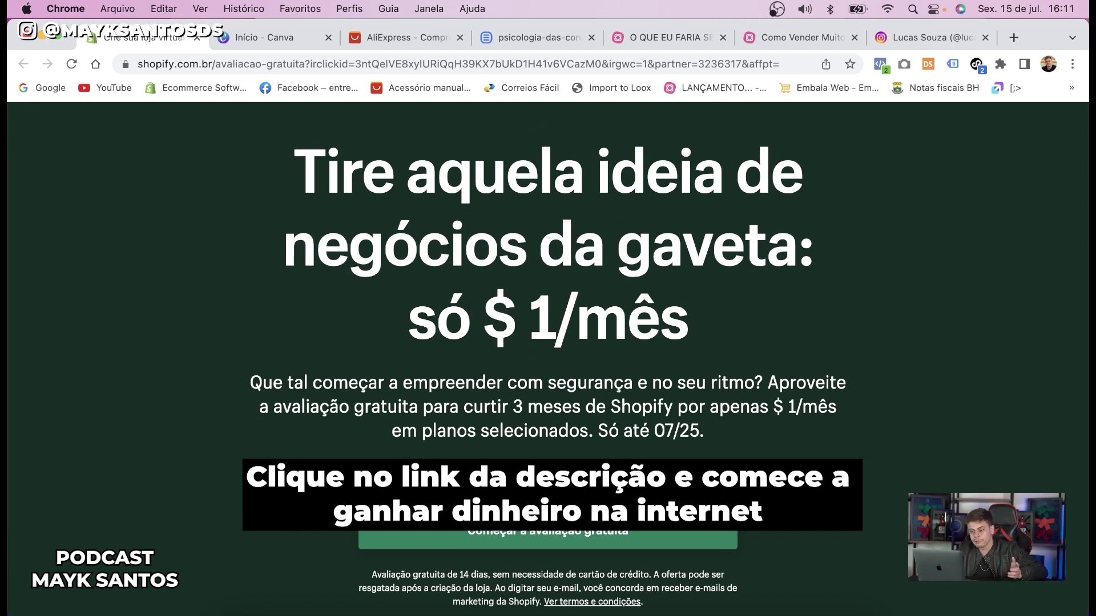
{"action": "left_click", "coordinate": [545, 538]}
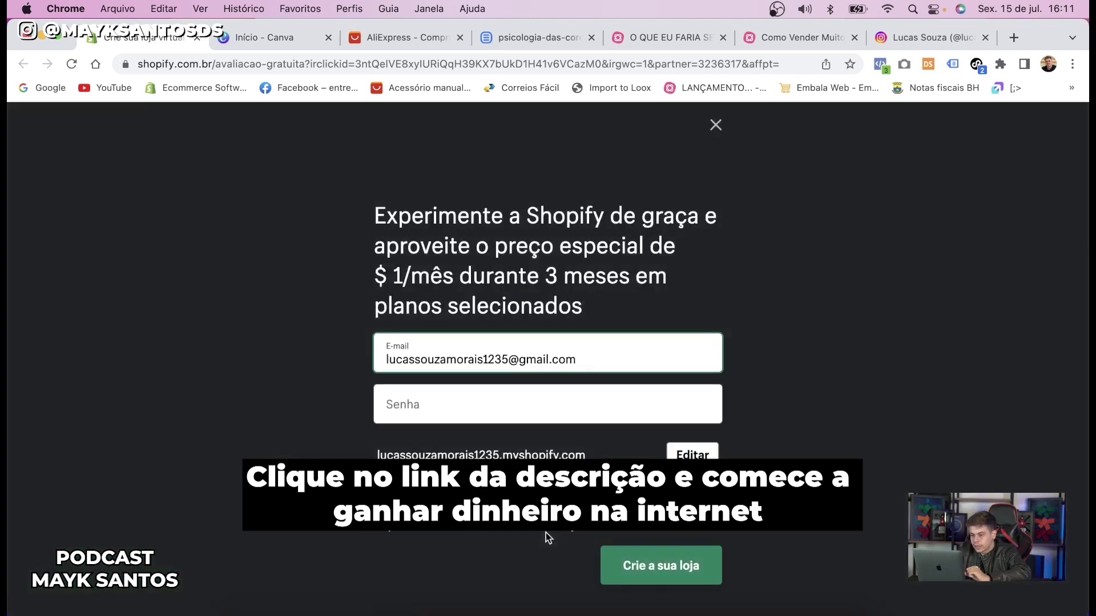
{"action": "left_click", "coordinate": [446, 412]}
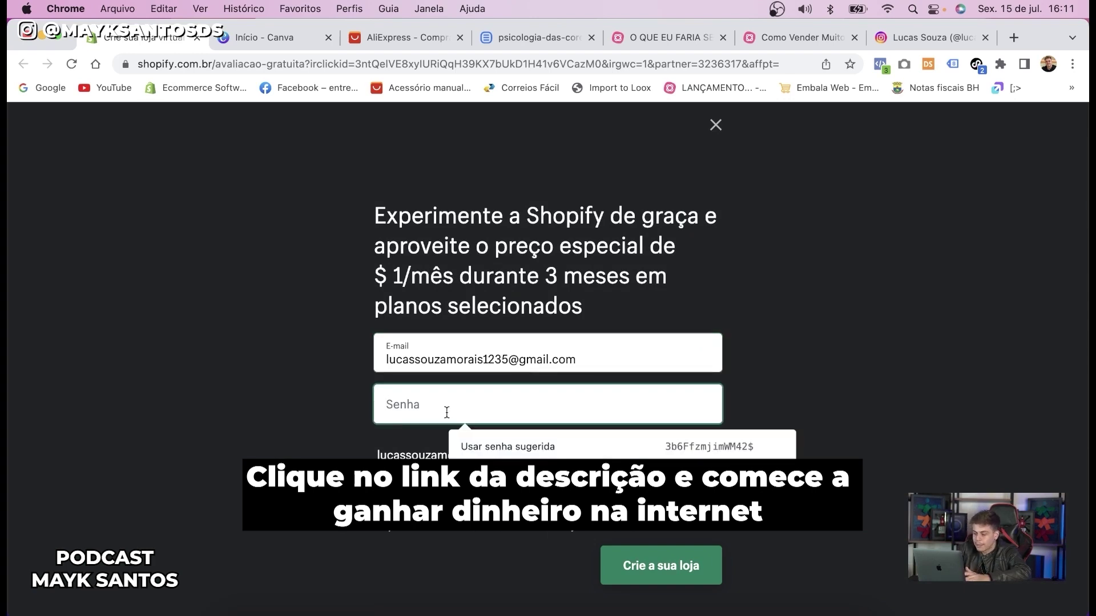
{"action": "type", "text": "••••••••"}
{"action": "left_click", "coordinate": [676, 582]}
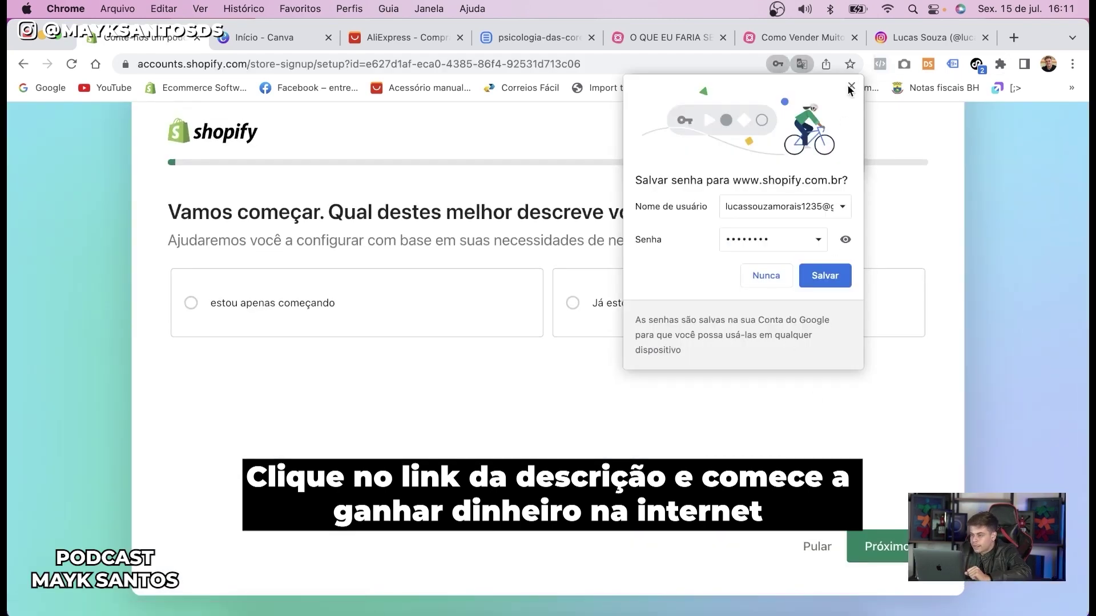
Dismiss the password-saving and translation pop-ups, skip the business questions, and enter the store with Brasil as its location
{"action": "left_click", "coordinate": [849, 89]}
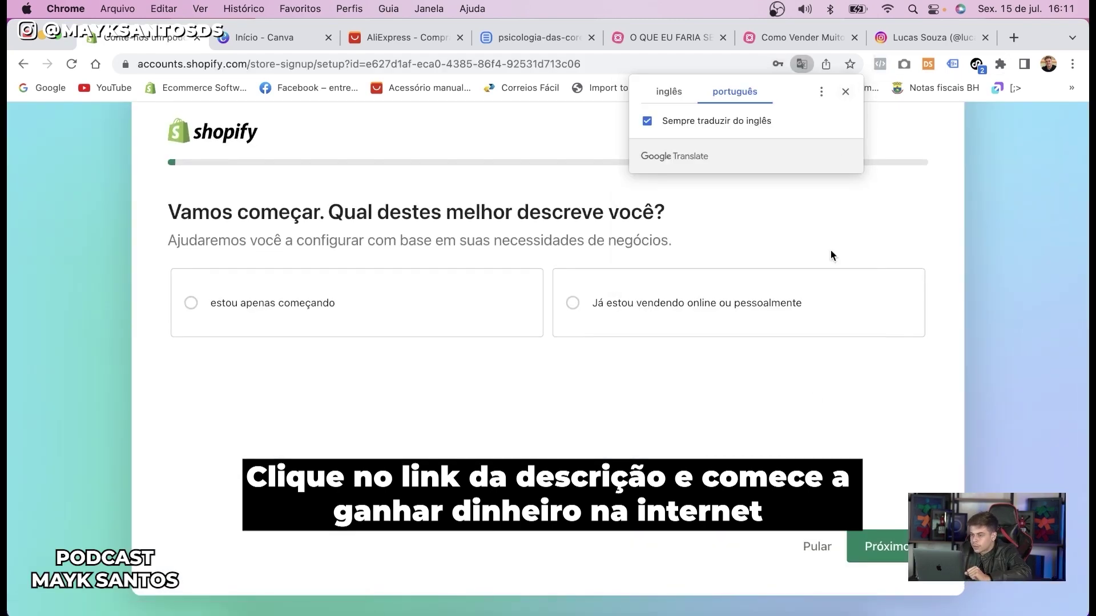
{"action": "left_click", "coordinate": [845, 90]}
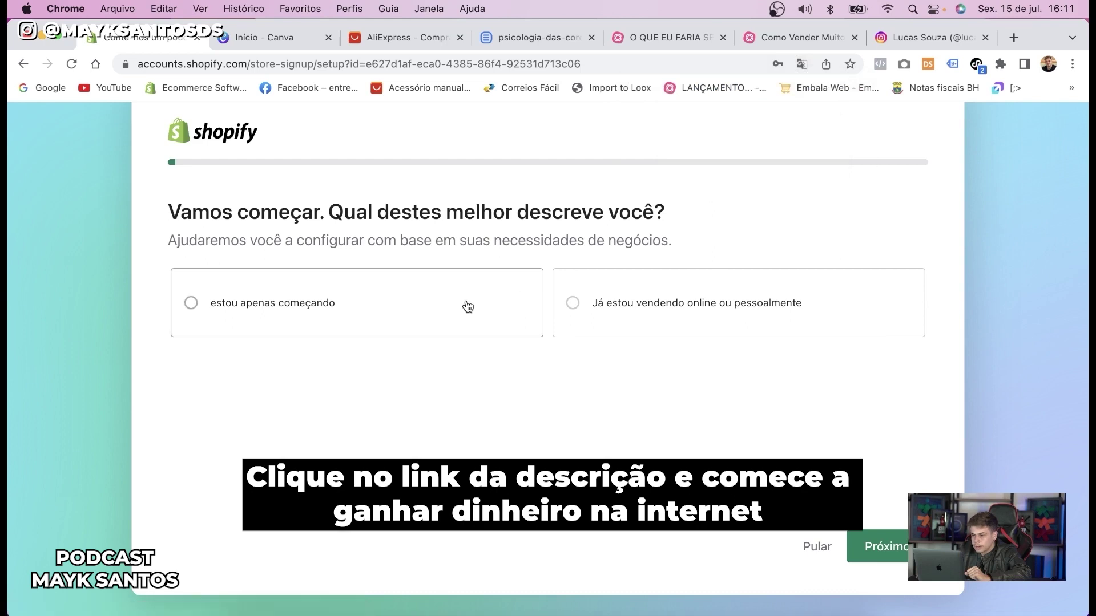
{"action": "left_click", "coordinate": [810, 548]}
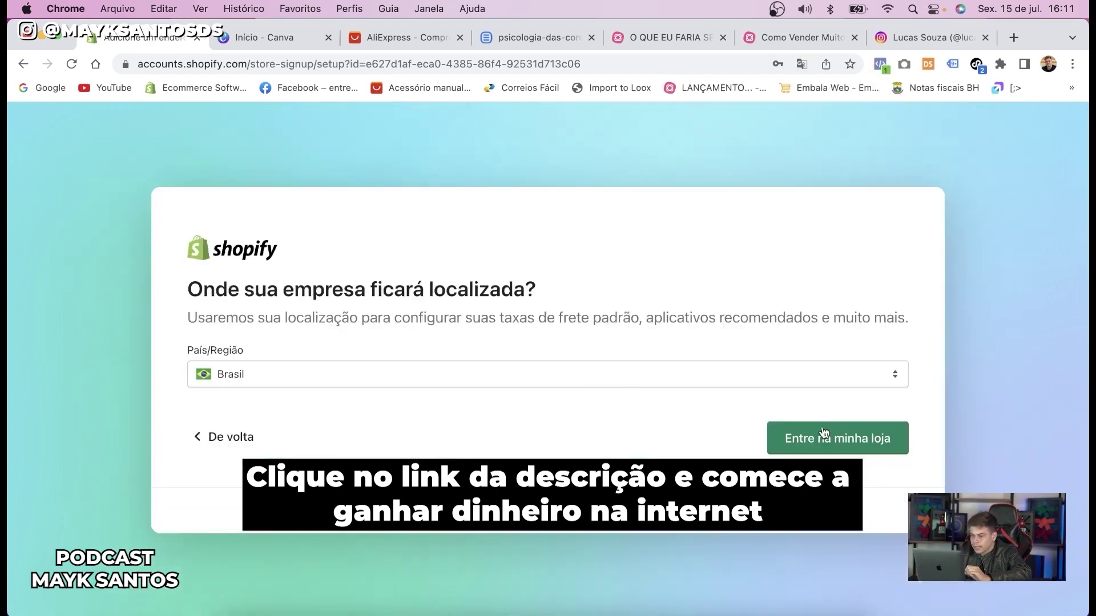
{"action": "left_click", "coordinate": [823, 434]}
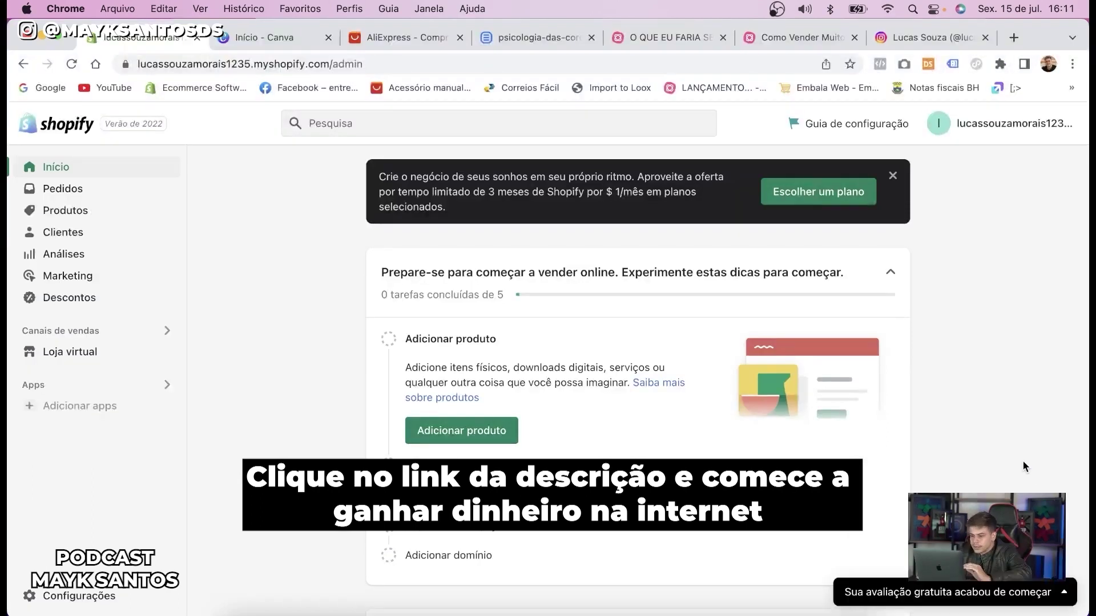
Dismiss the plan offer banner and review the store information in the store settings
{"action": "left_click", "coordinate": [892, 176]}
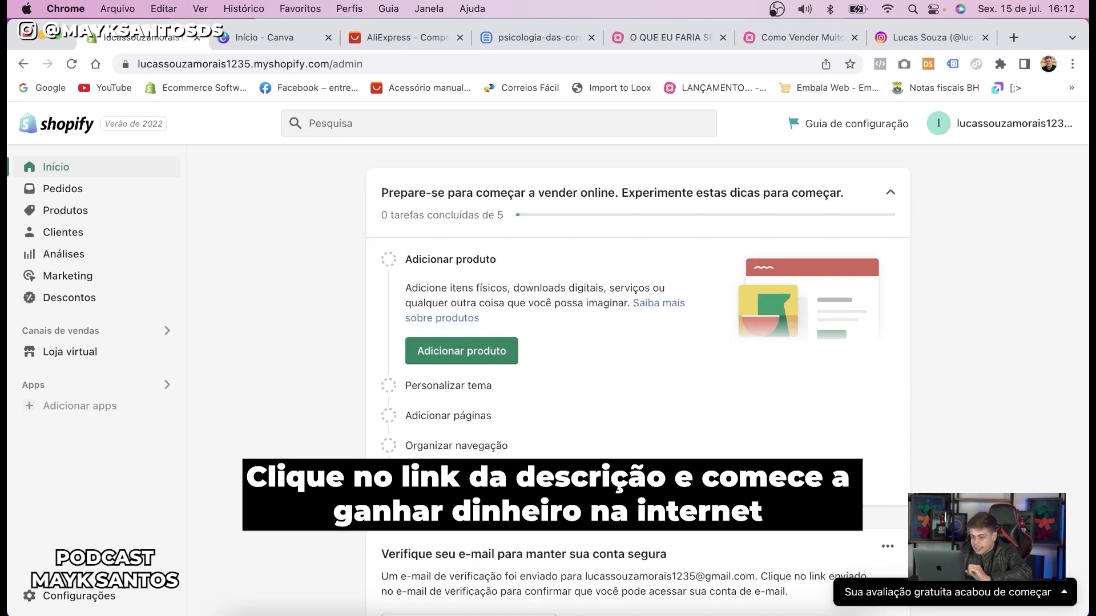
{"action": "scroll", "coordinate": [162, 540], "scroll_direction": "down", "scroll_amount": 4}
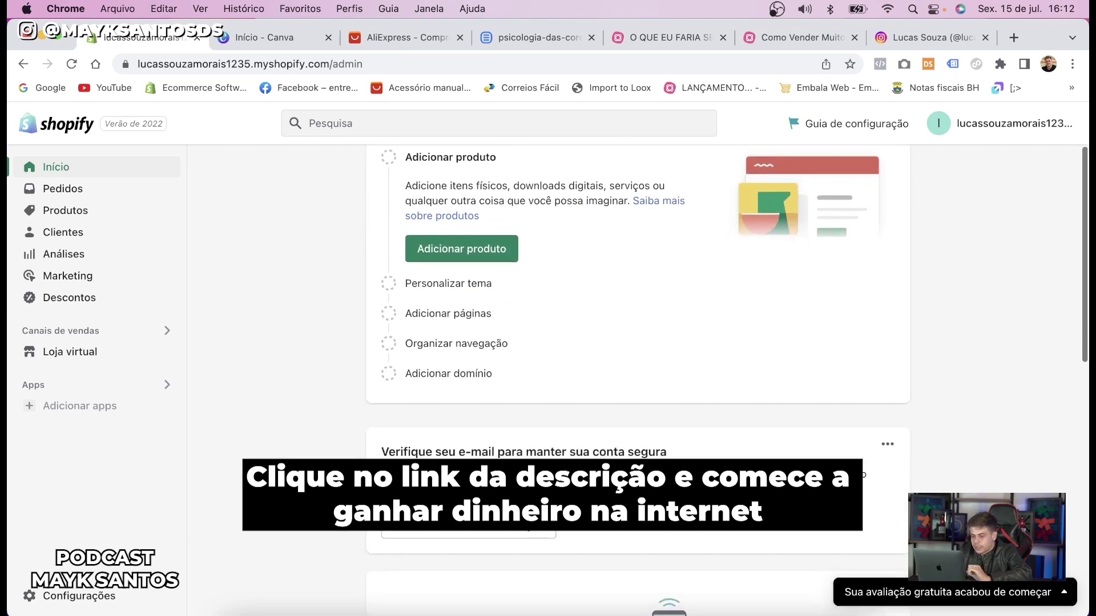
{"action": "left_click", "coordinate": [69, 602]}
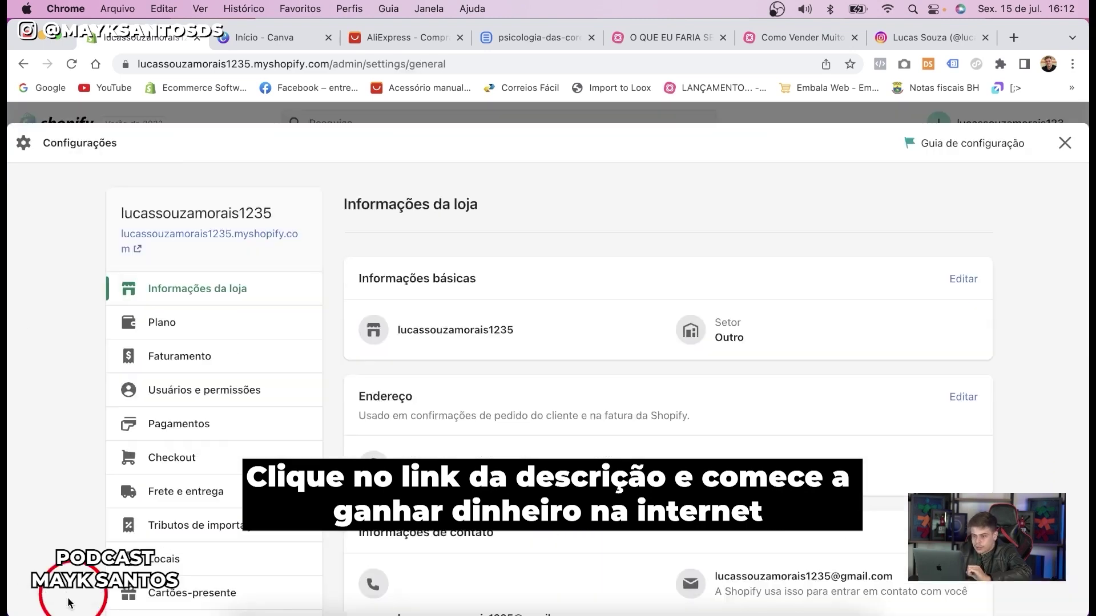
{"action": "scroll", "coordinate": [667, 454], "scroll_direction": "down", "scroll_amount": 10}
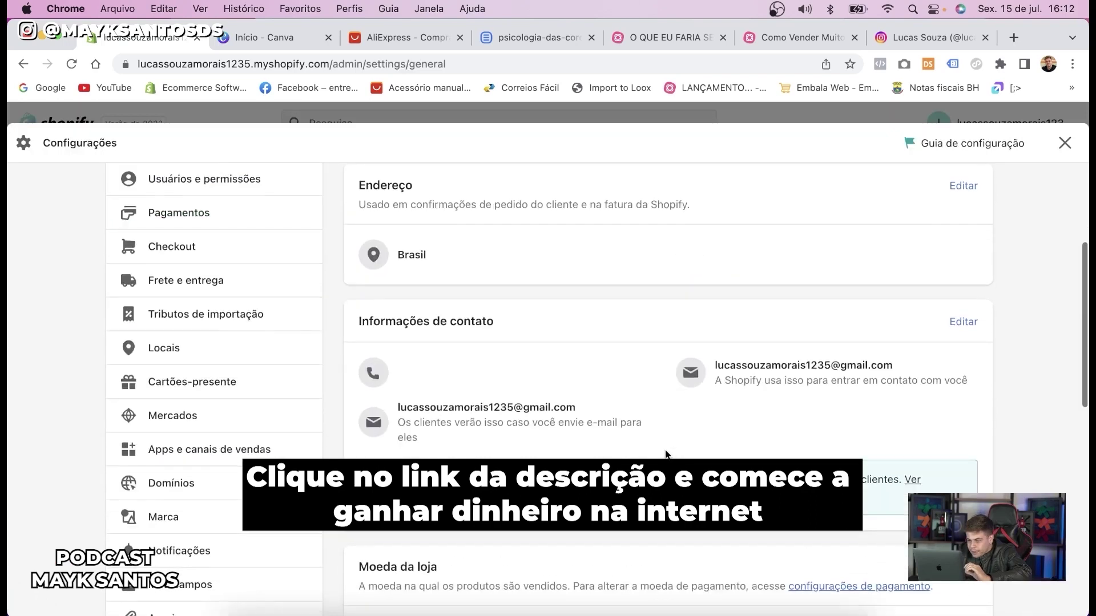
{"action": "scroll", "coordinate": [666, 454], "scroll_direction": "down", "scroll_amount": 3}
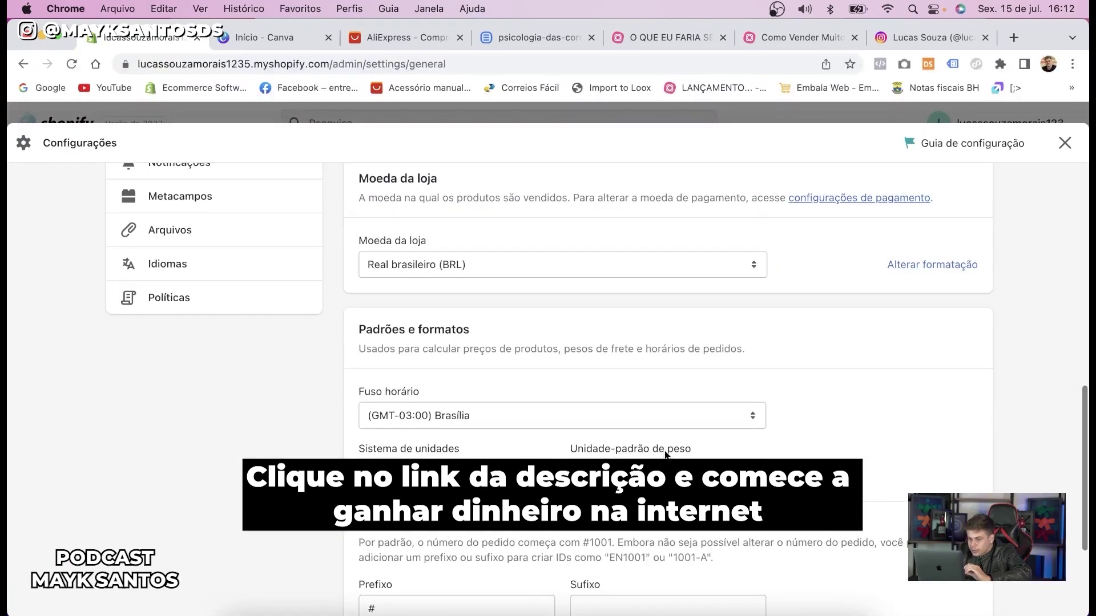
{"action": "scroll", "coordinate": [579, 425], "scroll_direction": "up", "scroll_amount": 15}
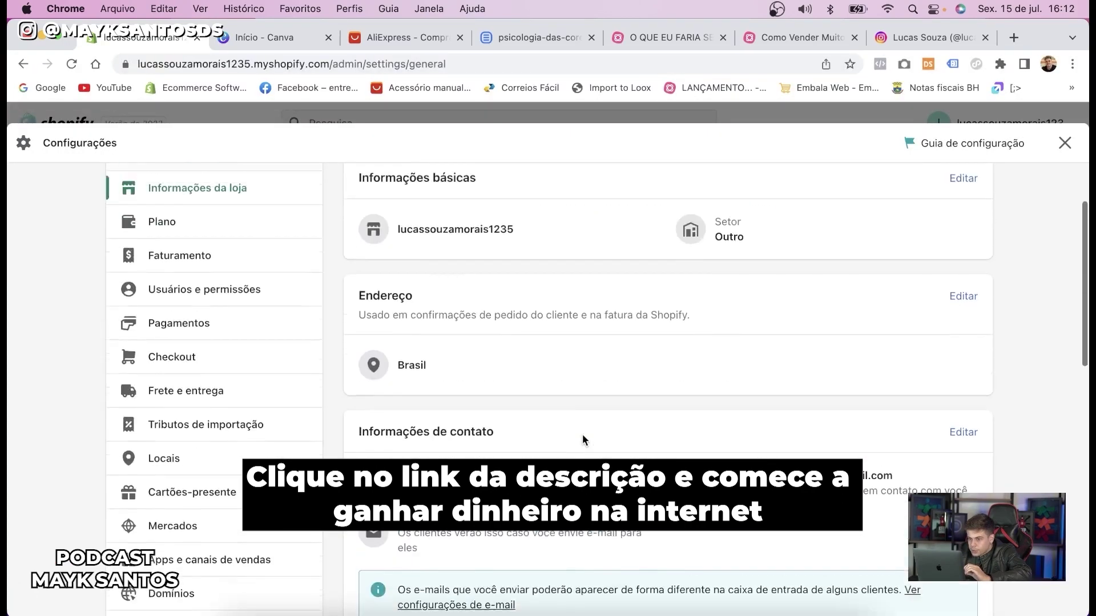
{"action": "scroll", "coordinate": [751, 380], "scroll_direction": "up", "scroll_amount": 2}
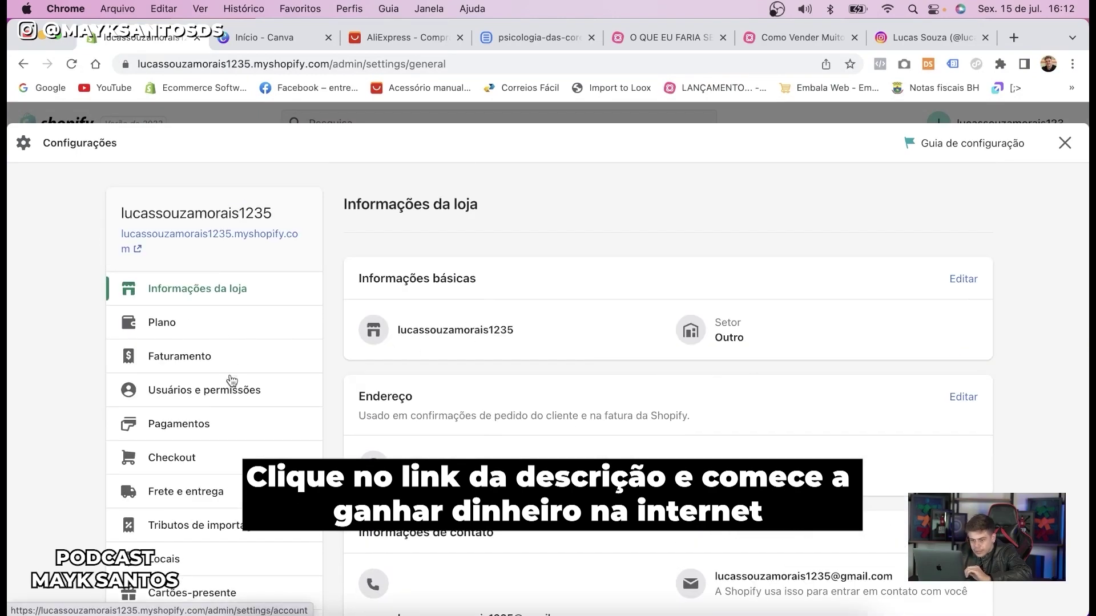
{"action": "scroll", "coordinate": [220, 441], "scroll_direction": "down", "scroll_amount": 3}
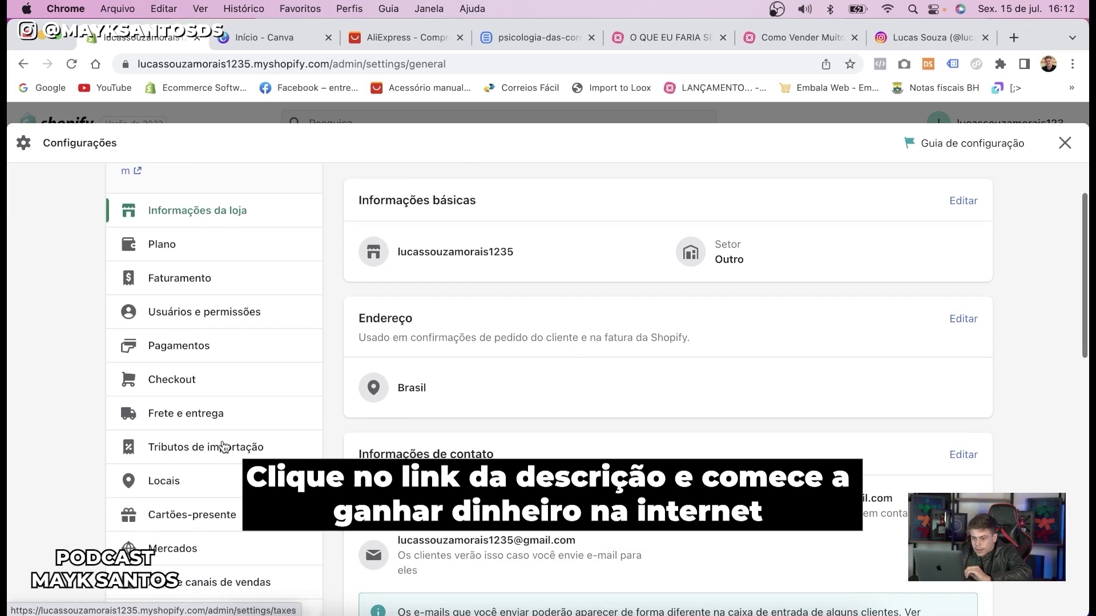
In the checkout settings, set the customer's full name to "Exigir nome e sobrenome"
{"action": "left_click", "coordinate": [171, 380]}
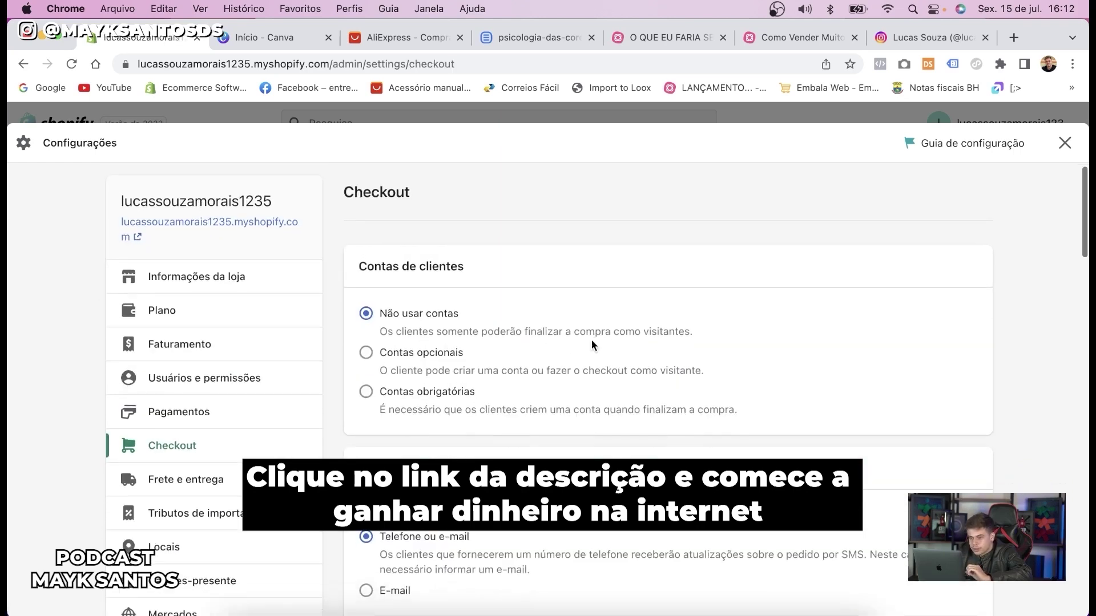
{"action": "scroll", "coordinate": [593, 348], "scroll_direction": "down", "scroll_amount": 3}
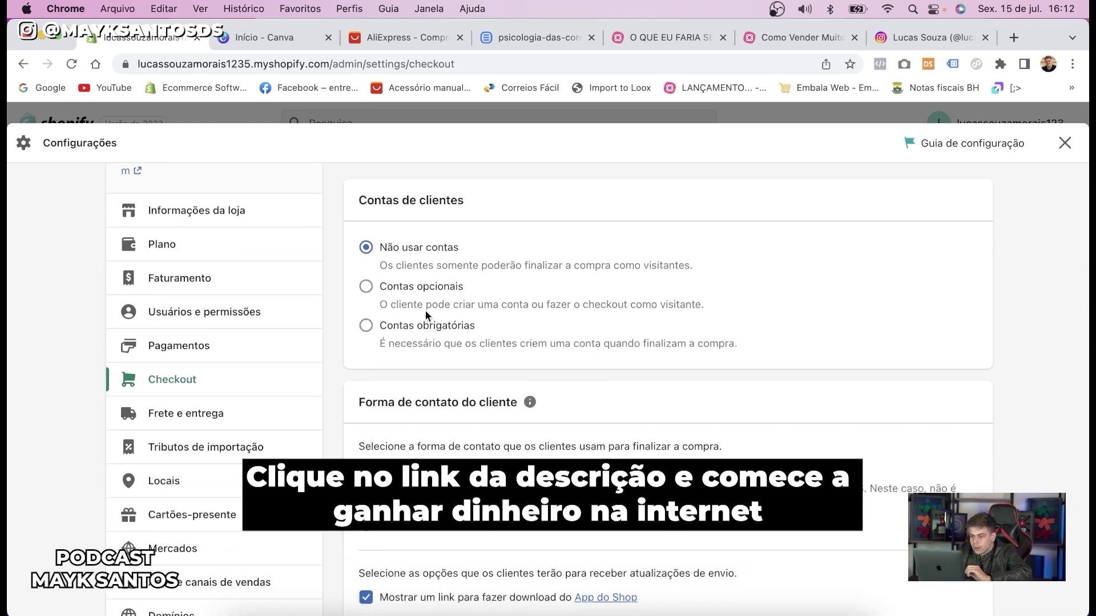
{"action": "scroll", "coordinate": [455, 338], "scroll_direction": "down", "scroll_amount": 6}
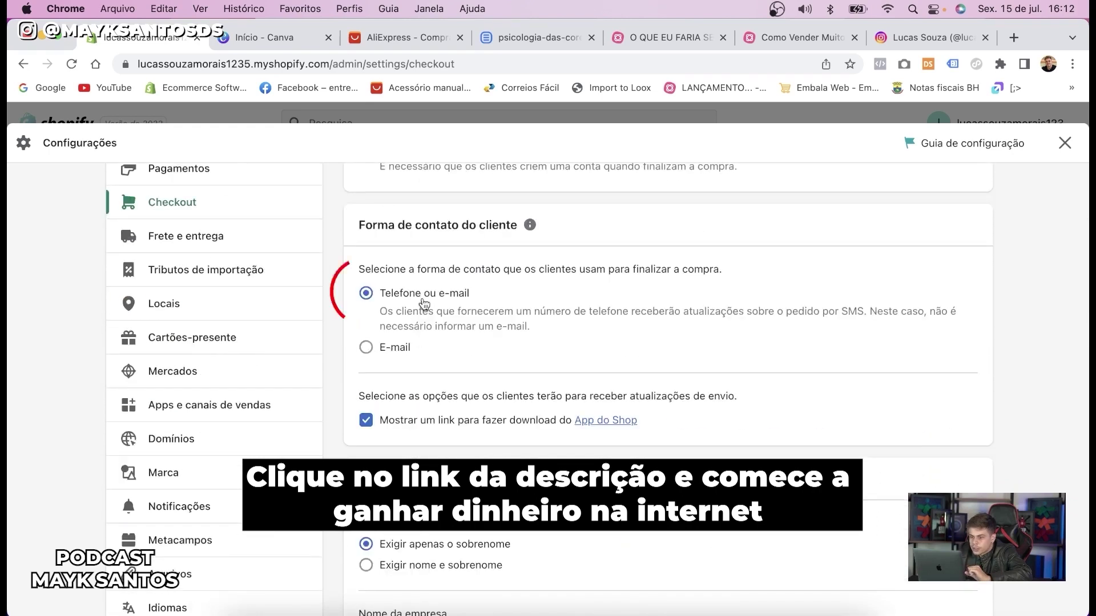
{"action": "scroll", "coordinate": [398, 412], "scroll_direction": "down", "scroll_amount": 5}
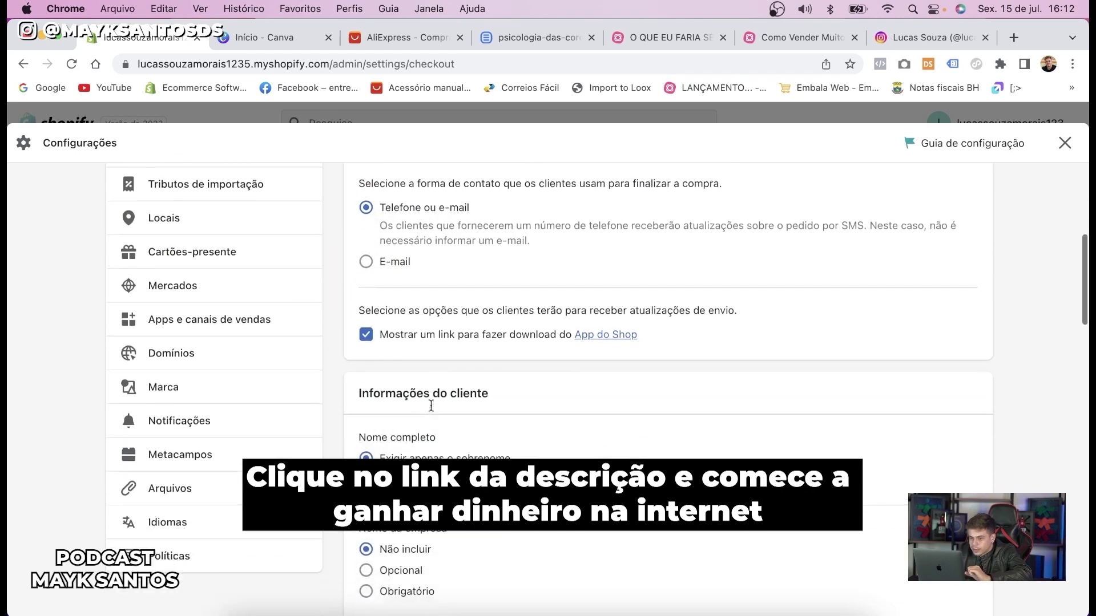
{"action": "scroll", "coordinate": [421, 433], "scroll_direction": "down", "scroll_amount": 2}
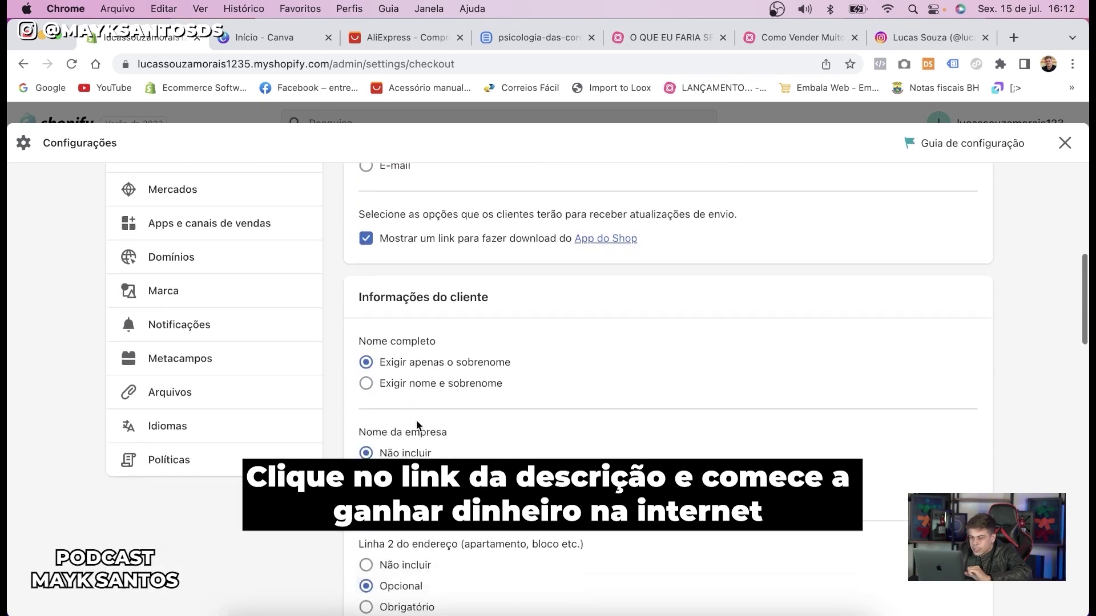
{"action": "left_click", "coordinate": [418, 385]}
{"action": "scroll", "coordinate": [414, 394], "scroll_direction": "down", "scroll_amount": 2}
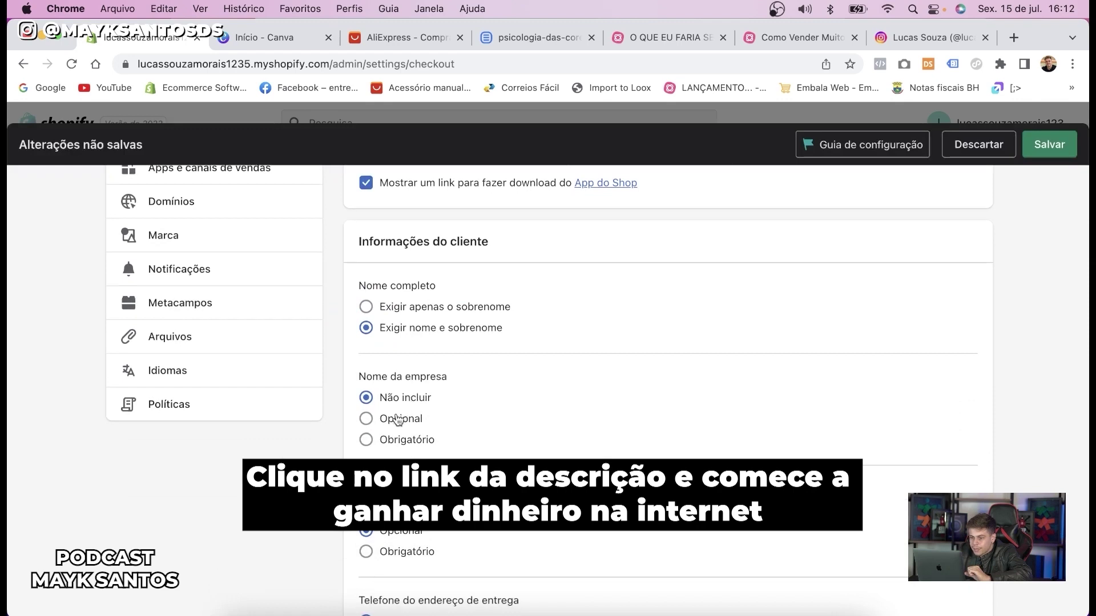
Set the company name, address line 2 and delivery address phone to Obrigatório in the checkout customer information
{"action": "left_click", "coordinate": [366, 439]}
{"action": "scroll", "coordinate": [368, 439], "scroll_direction": "down", "scroll_amount": 3}
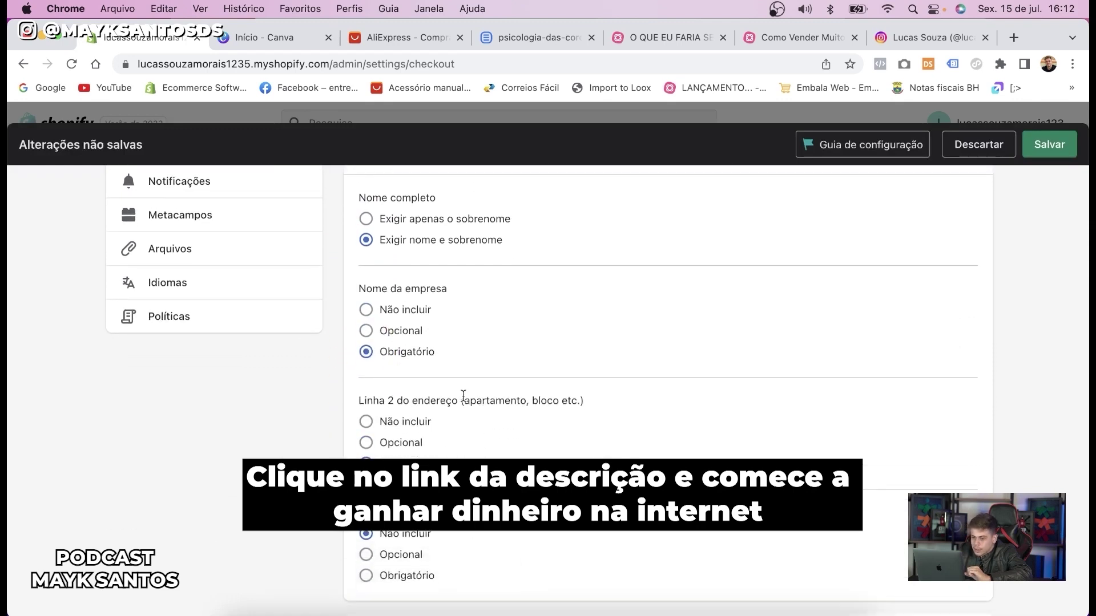
{"action": "scroll", "coordinate": [463, 394], "scroll_direction": "down", "scroll_amount": 3}
{"action": "left_click", "coordinate": [365, 463]}
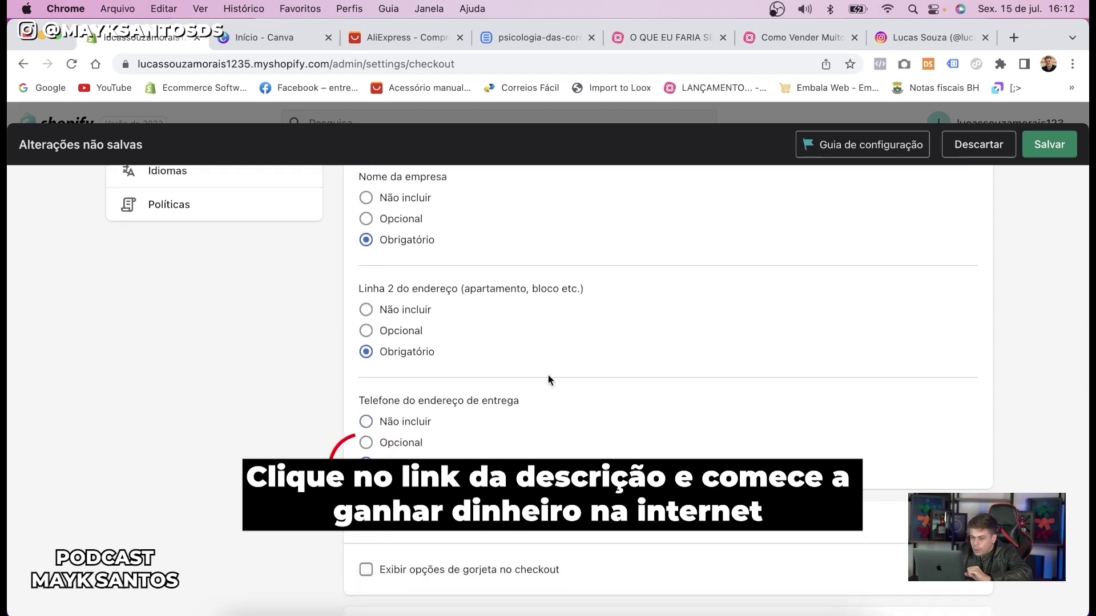
Enable the SMS marketing option for checkout and save the checkout settings
{"action": "scroll", "coordinate": [548, 375], "scroll_direction": "down", "scroll_amount": 5}
{"action": "scroll", "coordinate": [549, 371], "scroll_direction": "down", "scroll_amount": 5}
{"action": "scroll", "coordinate": [532, 337], "scroll_direction": "down", "scroll_amount": 6}
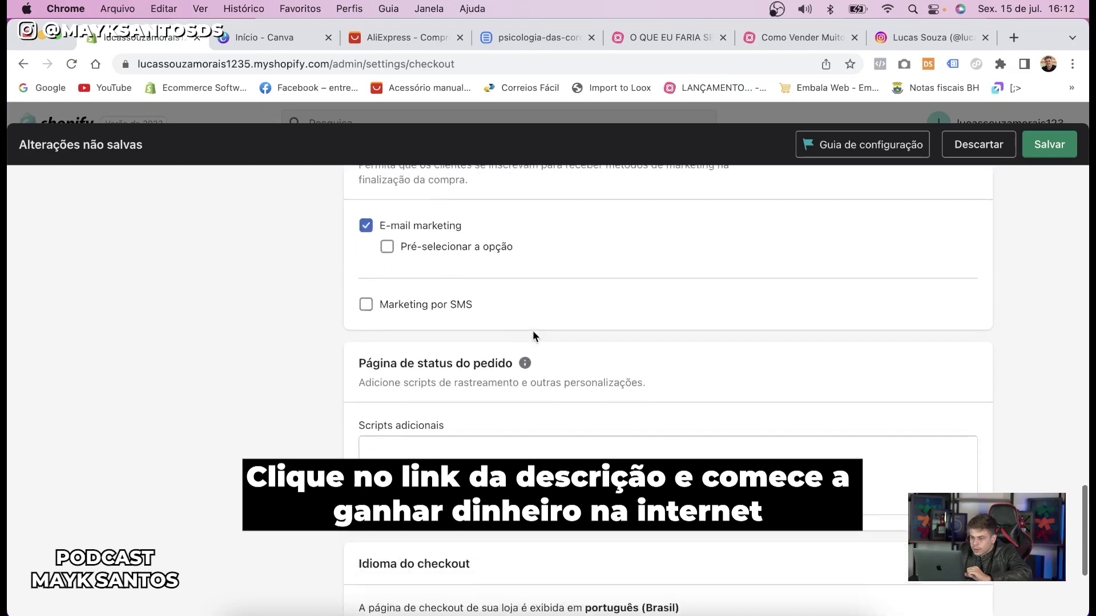
{"action": "left_click", "coordinate": [457, 306]}
{"action": "scroll", "coordinate": [528, 333], "scroll_direction": "down", "scroll_amount": 2}
{"action": "scroll", "coordinate": [530, 335], "scroll_direction": "down", "scroll_amount": 2}
{"action": "left_click", "coordinate": [1049, 144]}
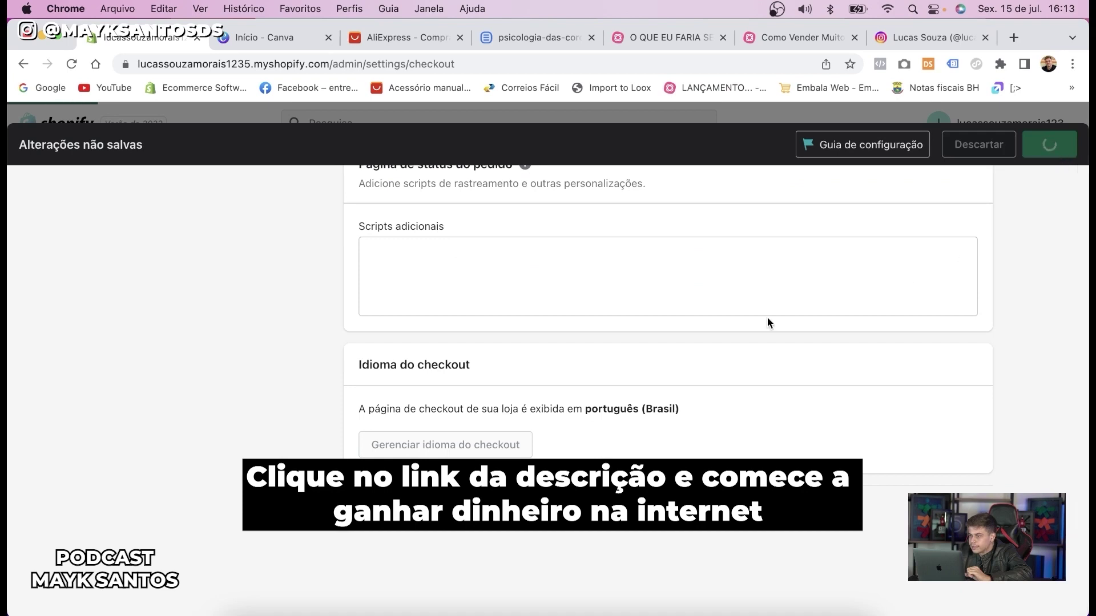
Look over the checkout settings and settings categories once more, and close the store settings
{"action": "scroll", "coordinate": [419, 337], "scroll_direction": "up", "scroll_amount": 10}
{"action": "scroll", "coordinate": [421, 338], "scroll_direction": "up", "scroll_amount": 15}
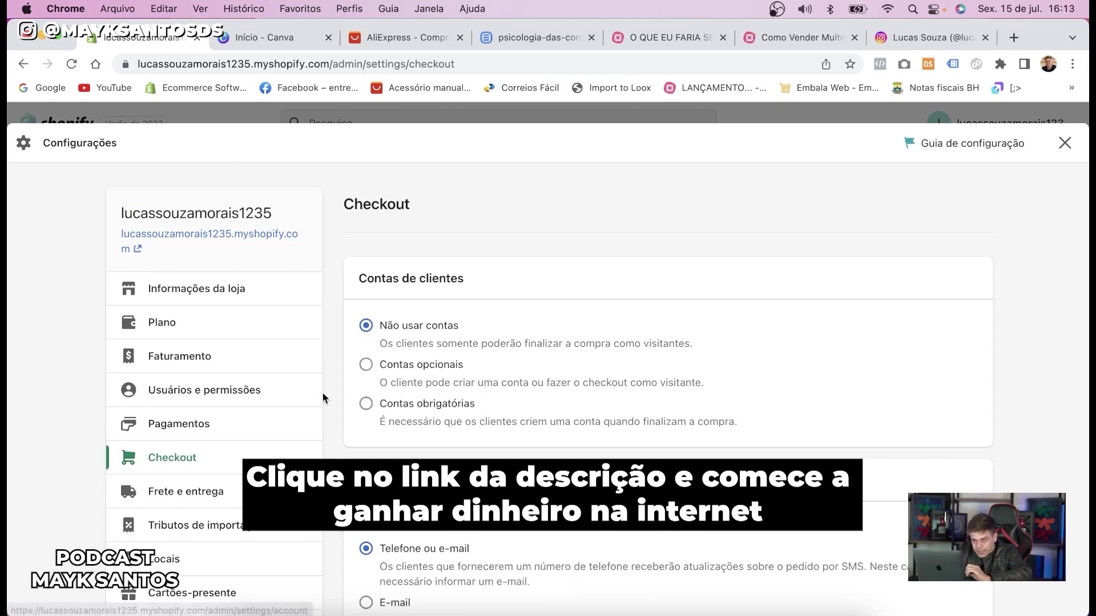
{"action": "scroll", "coordinate": [210, 448], "scroll_direction": "down", "scroll_amount": 6}
{"action": "scroll", "coordinate": [211, 449], "scroll_direction": "up", "scroll_amount": 5}
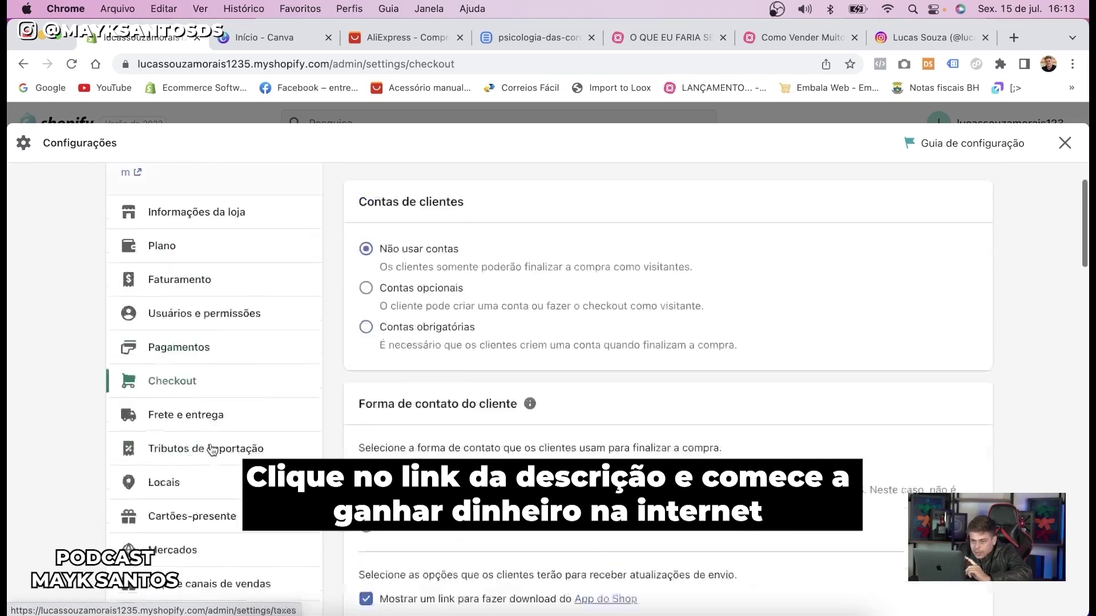
{"action": "scroll", "coordinate": [212, 449], "scroll_direction": "up", "scroll_amount": 2}
{"action": "left_click", "coordinate": [1065, 142]}
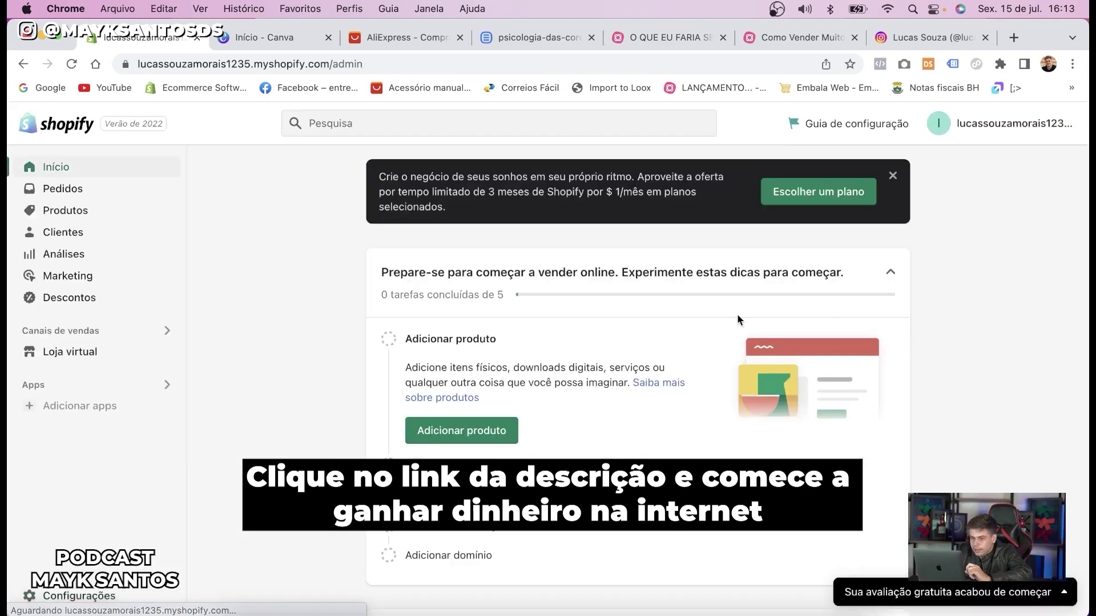
Open the language editor of the current Dawn theme in the online store
{"action": "left_click", "coordinate": [79, 355]}
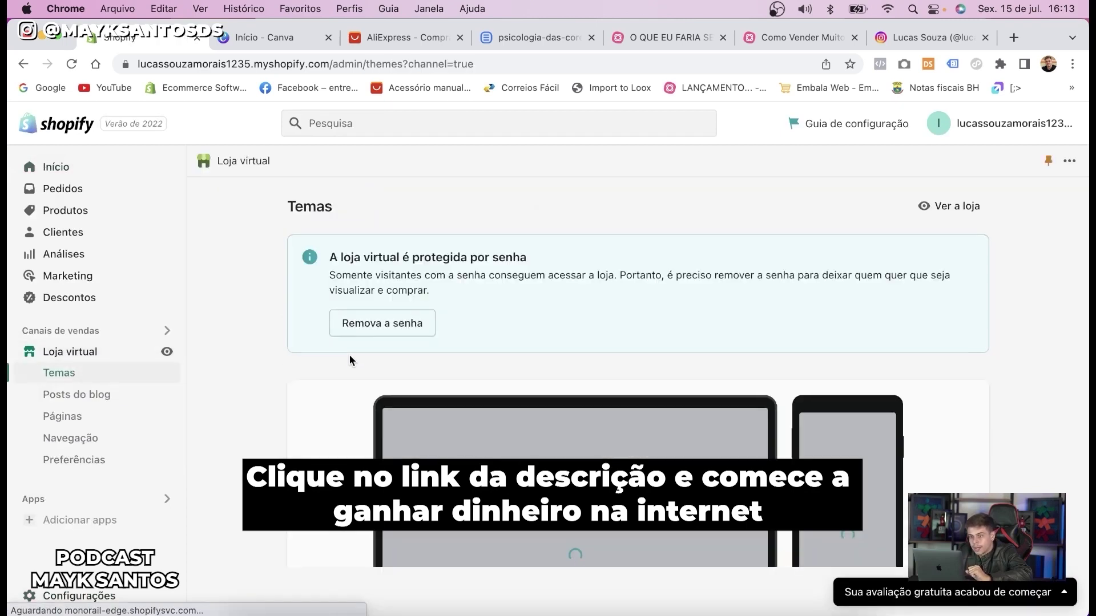
{"action": "scroll", "coordinate": [502, 354], "scroll_direction": "down", "scroll_amount": 2}
{"action": "scroll", "coordinate": [502, 353], "scroll_direction": "down", "scroll_amount": 4}
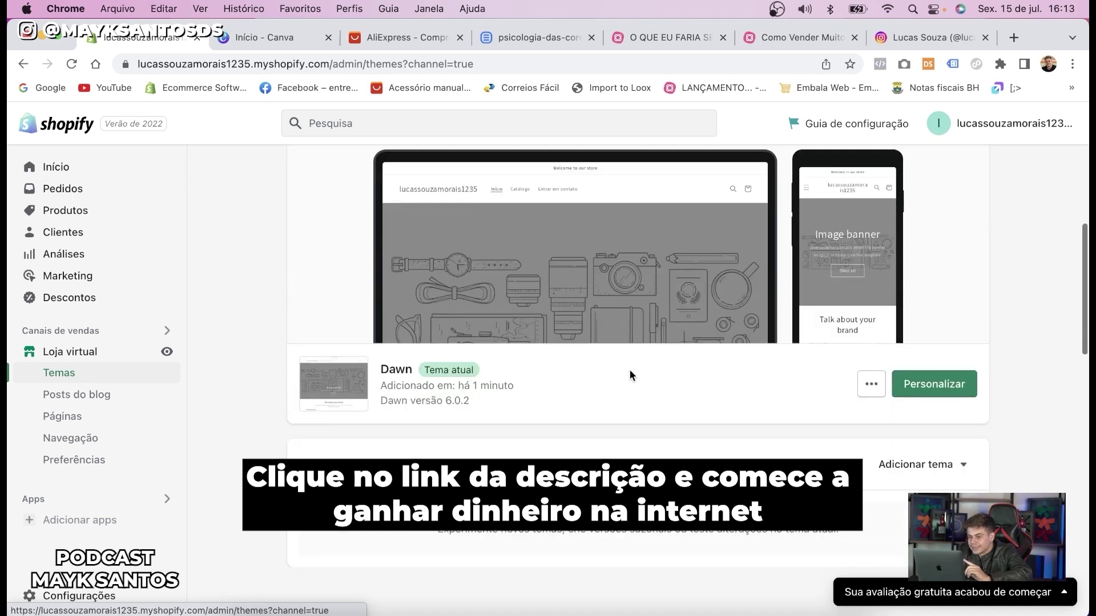
{"action": "left_click", "coordinate": [868, 385]}
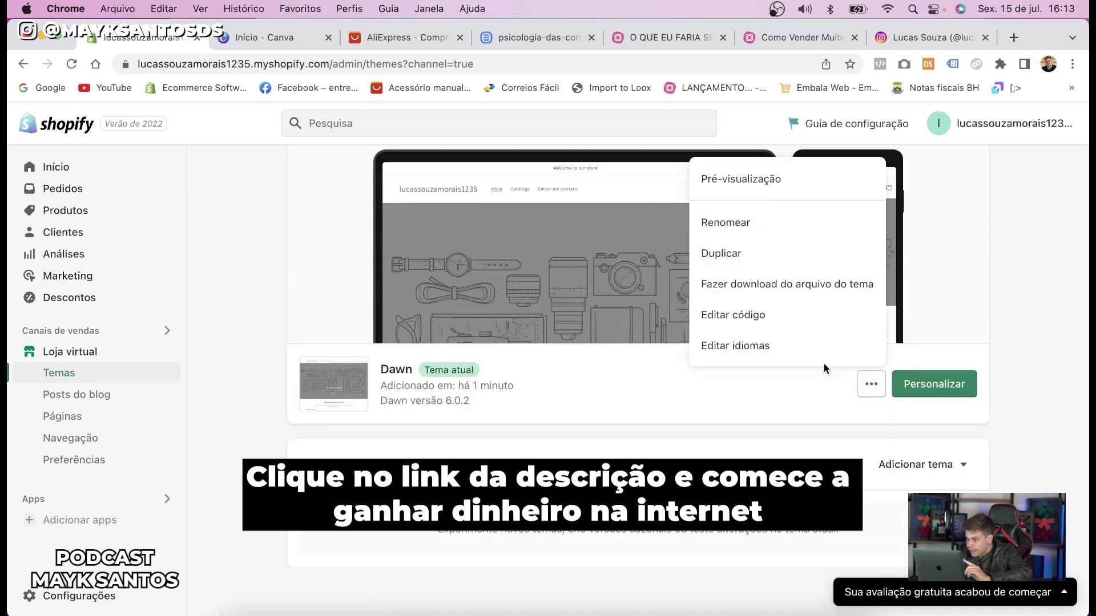
{"action": "left_click", "coordinate": [759, 344]}
Filter the theme's language texts by "empresa" and look through the matching entries for the checkout company labels
{"action": "left_click", "coordinate": [309, 260]}
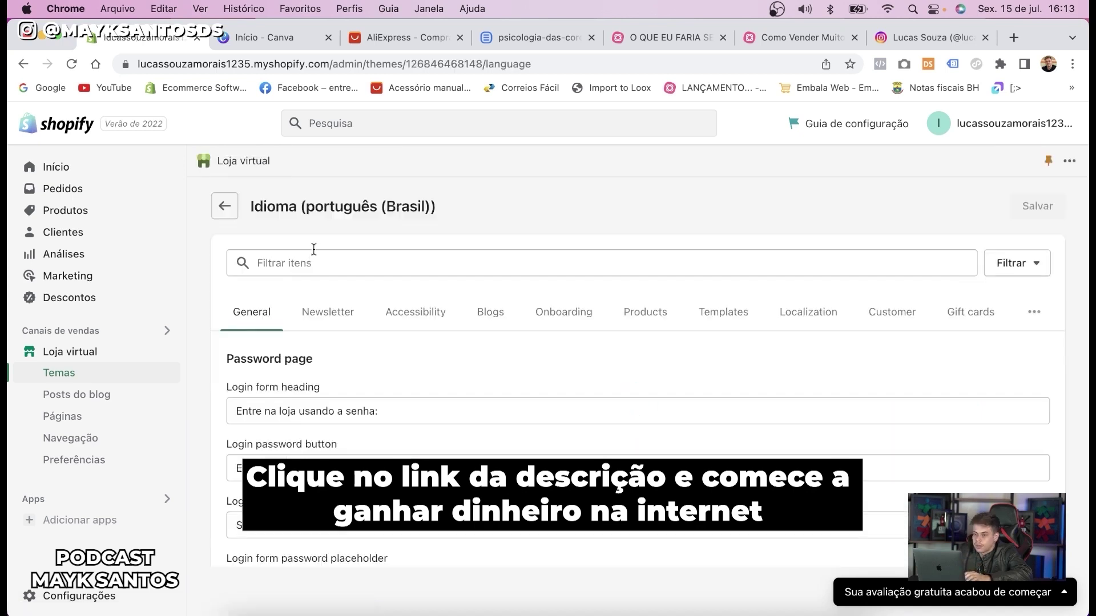
{"action": "type", "text": "empresa"}
{"action": "scroll", "coordinate": [399, 402], "scroll_direction": "down", "scroll_amount": 15}
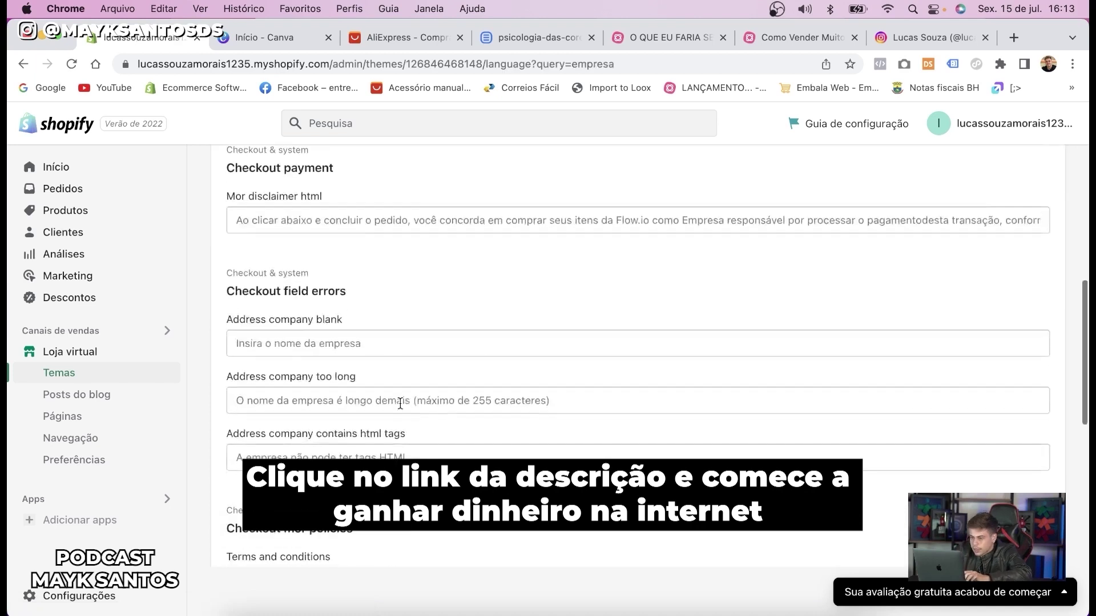
{"action": "scroll", "coordinate": [399, 403], "scroll_direction": "down", "scroll_amount": 5}
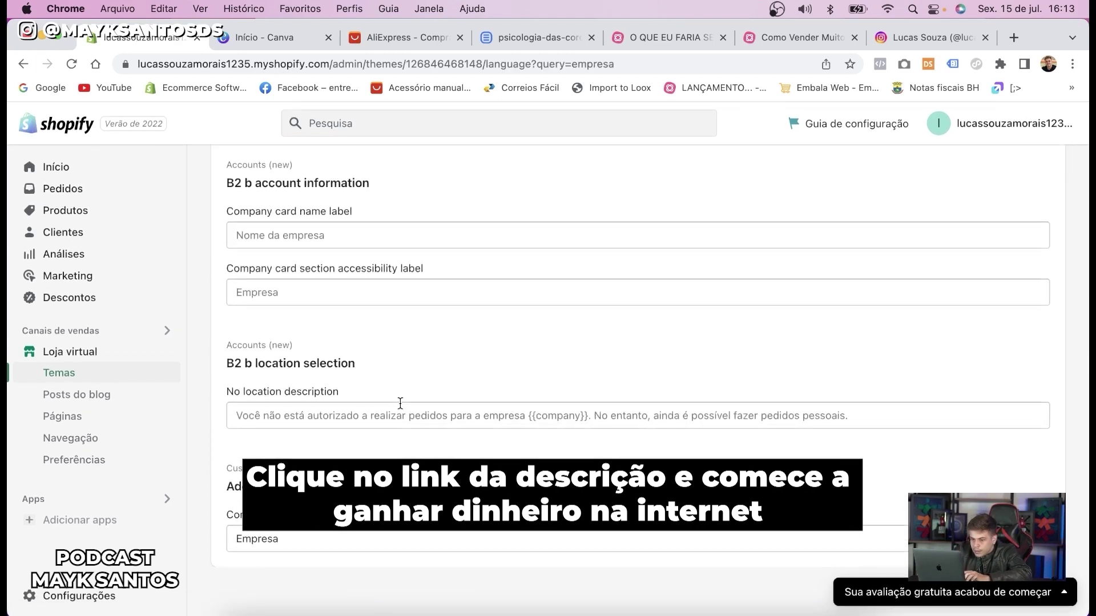
{"action": "scroll", "coordinate": [393, 423], "scroll_direction": "up", "scroll_amount": 10}
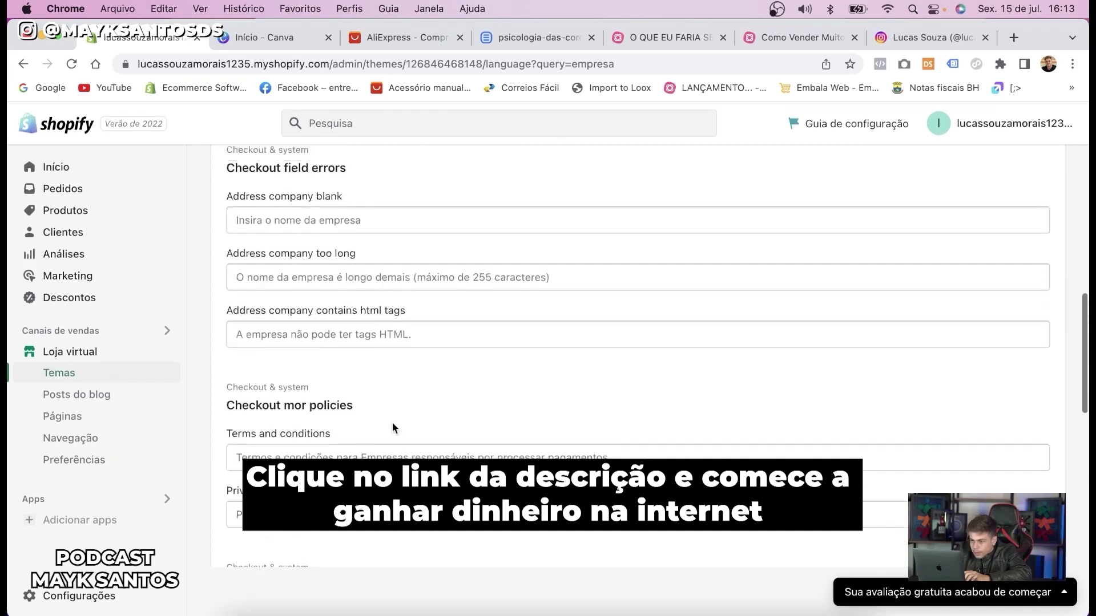
{"action": "scroll", "coordinate": [392, 423], "scroll_direction": "up", "scroll_amount": 4}
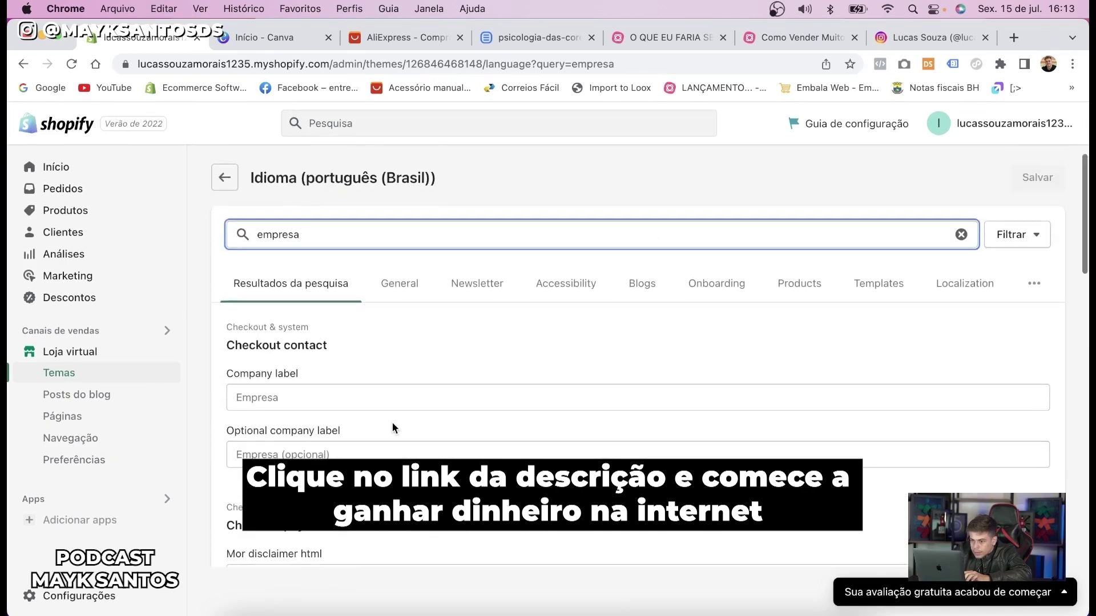
{"action": "scroll", "coordinate": [392, 422], "scroll_direction": "down", "scroll_amount": 3}
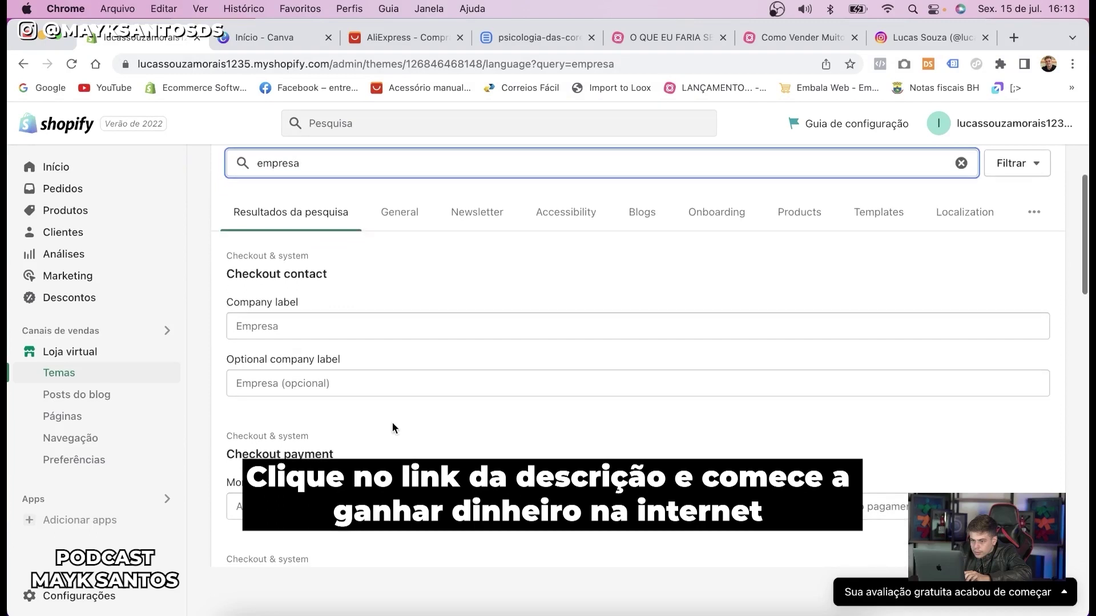
Set both the company label and the optional company label under Checkout contact to "Informe Seu CPF"
{"action": "scroll", "coordinate": [393, 383], "scroll_direction": "down", "scroll_amount": 2}
{"action": "left_click", "coordinate": [404, 268]}
{"action": "type", "text": "Informe Seu CPF"}
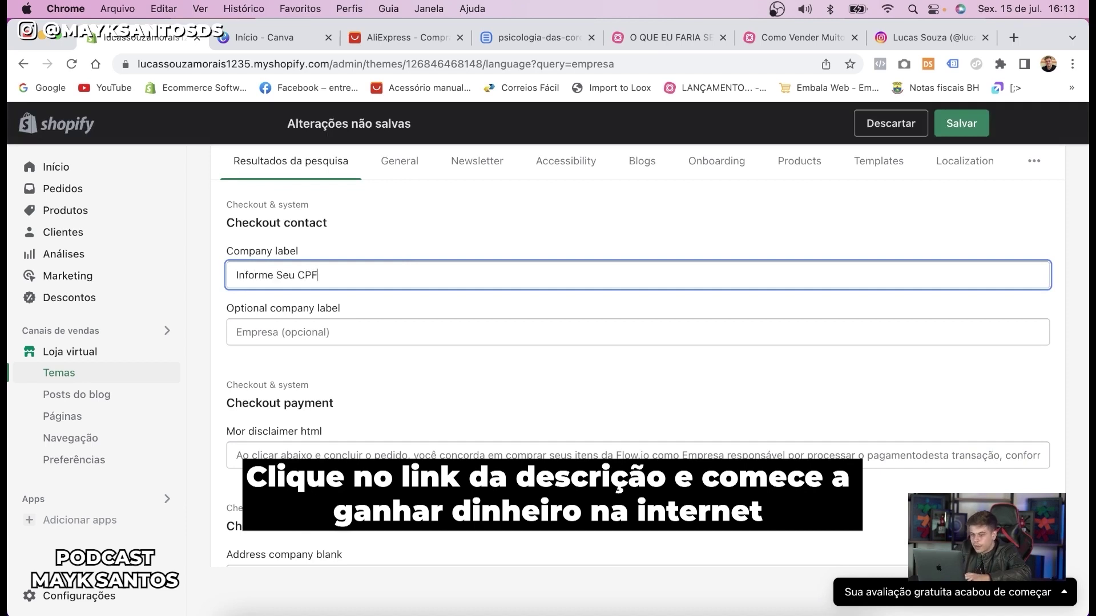
{"action": "key", "text": "super+a"}
{"action": "key", "text": "super+c"}
{"action": "left_click", "coordinate": [374, 325]}
{"action": "key", "text": "super+v"}
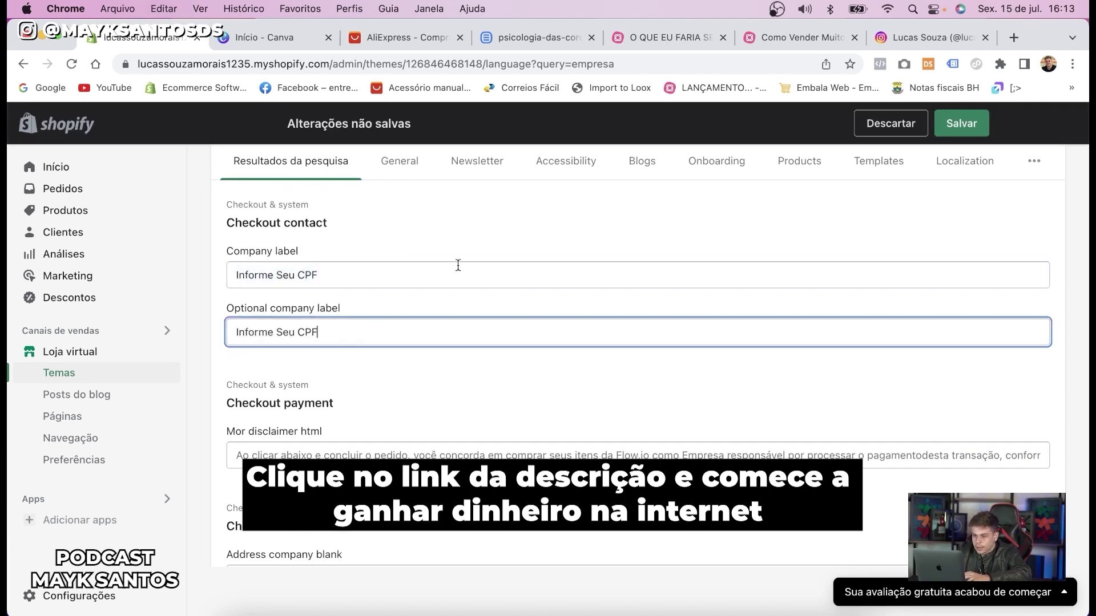
Save the theme language changes and check the checkout contact labels
{"action": "scroll", "coordinate": [696, 396], "scroll_direction": "down", "scroll_amount": 10}
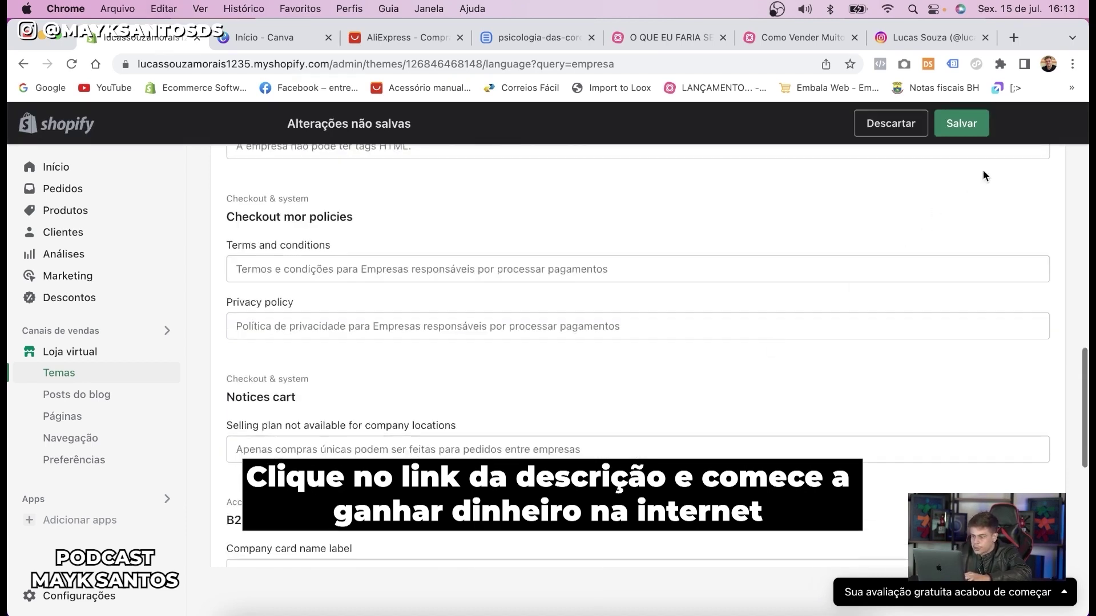
{"action": "left_click", "coordinate": [979, 139]}
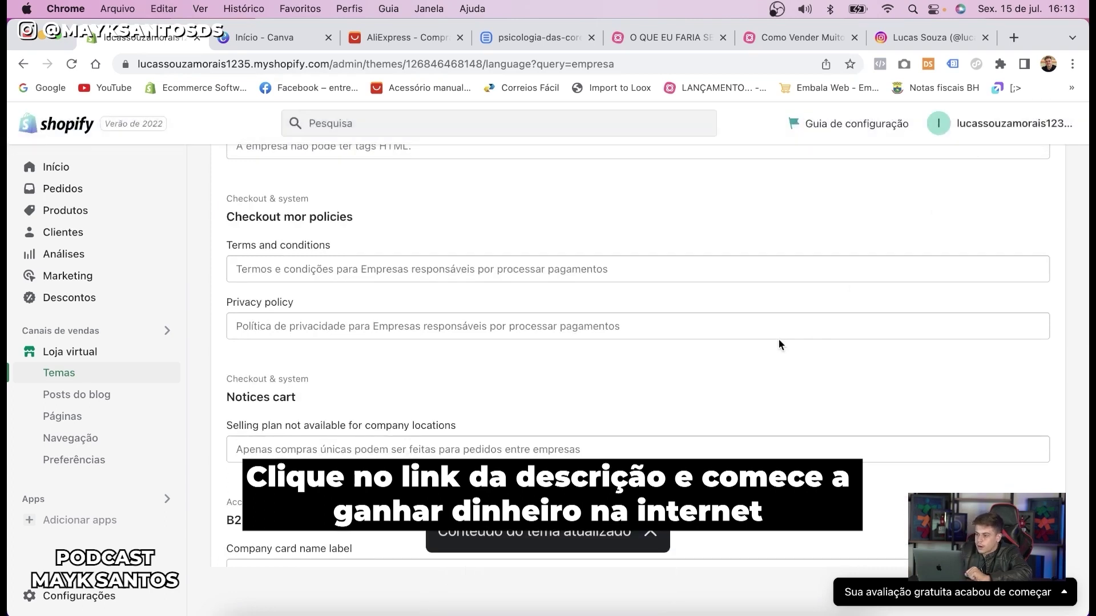
{"action": "scroll", "coordinate": [432, 350], "scroll_direction": "down", "scroll_amount": 2}
{"action": "scroll", "coordinate": [432, 349], "scroll_direction": "down", "scroll_amount": 4}
{"action": "scroll", "coordinate": [432, 345], "scroll_direction": "up", "scroll_amount": 15}
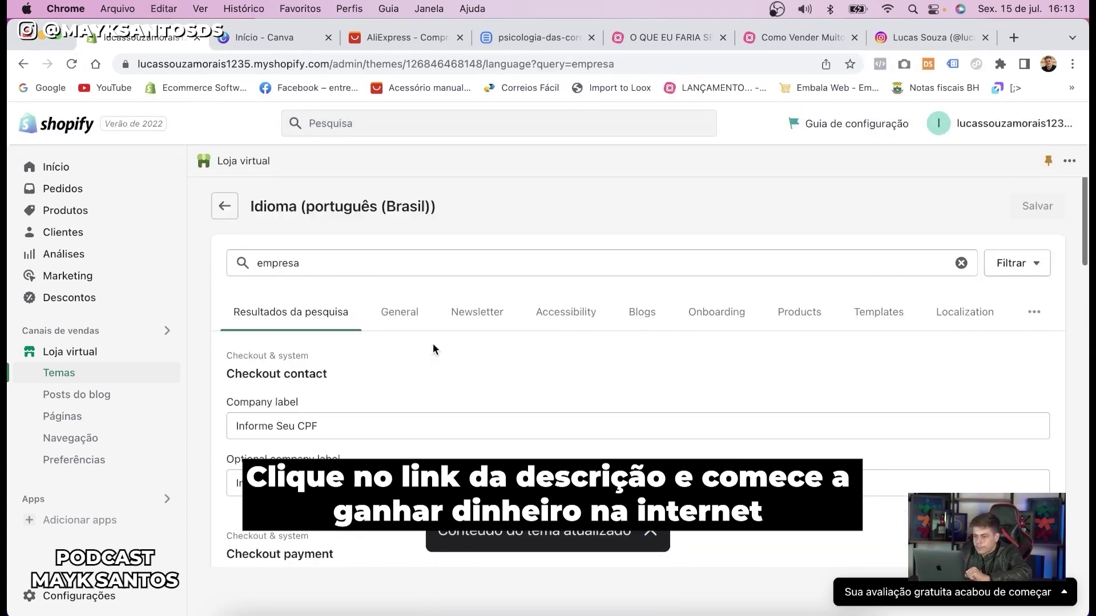
{"action": "scroll", "coordinate": [433, 348], "scroll_direction": "down", "scroll_amount": 1}
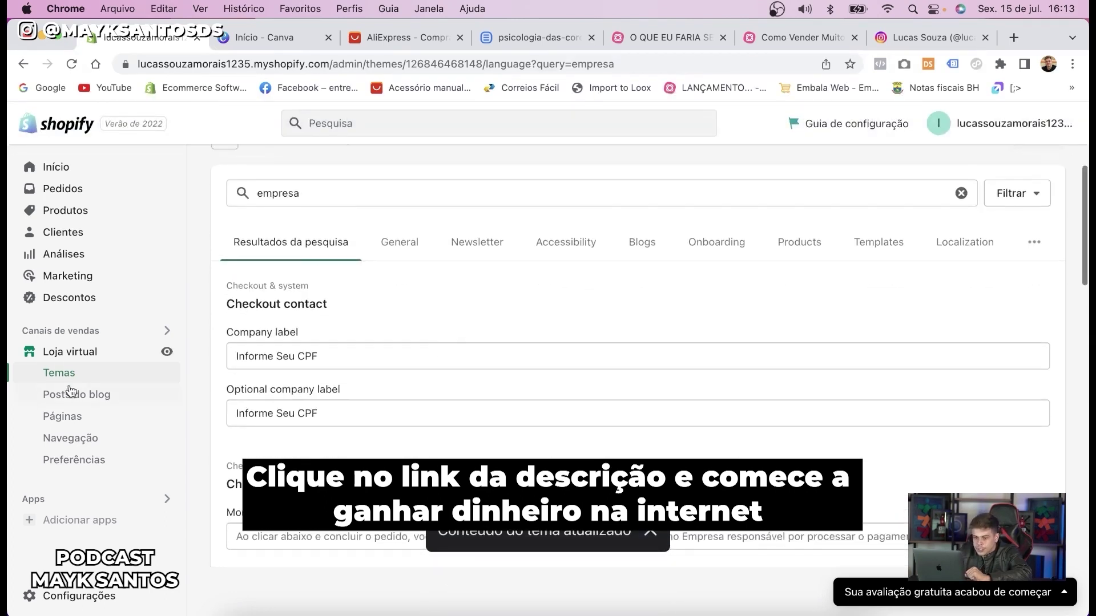
Open the Frete e entrega settings and look through the shipping rates, processing time and local delivery sections
{"action": "left_click", "coordinate": [82, 590]}
{"action": "scroll", "coordinate": [228, 425], "scroll_direction": "down", "scroll_amount": 3}
{"action": "scroll", "coordinate": [228, 425], "scroll_direction": "down", "scroll_amount": 5}
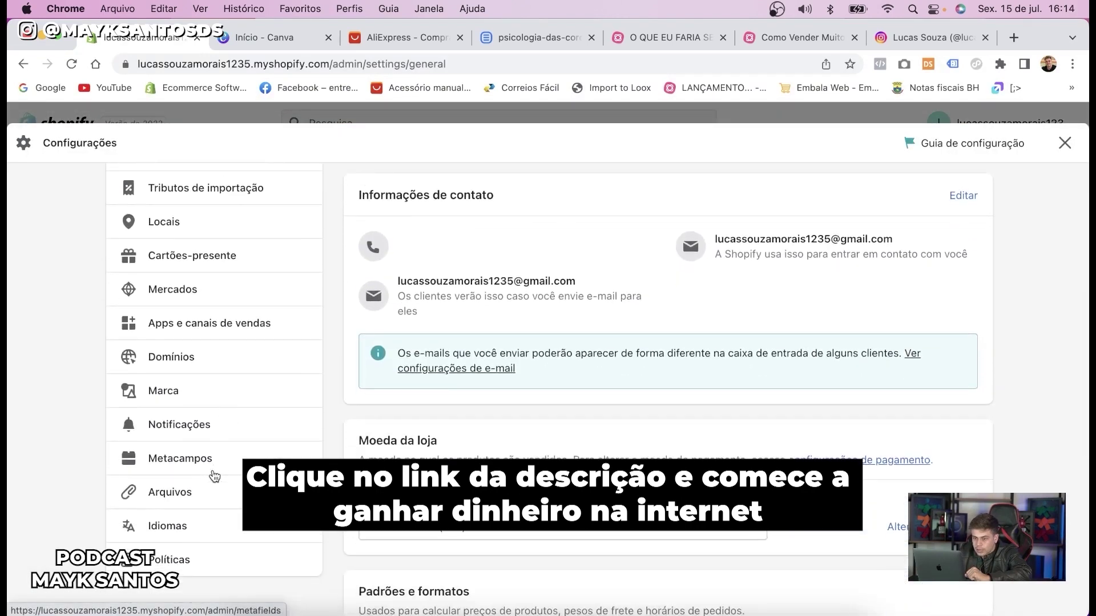
{"action": "scroll", "coordinate": [210, 497], "scroll_direction": "up", "scroll_amount": 4}
{"action": "left_click", "coordinate": [207, 279]}
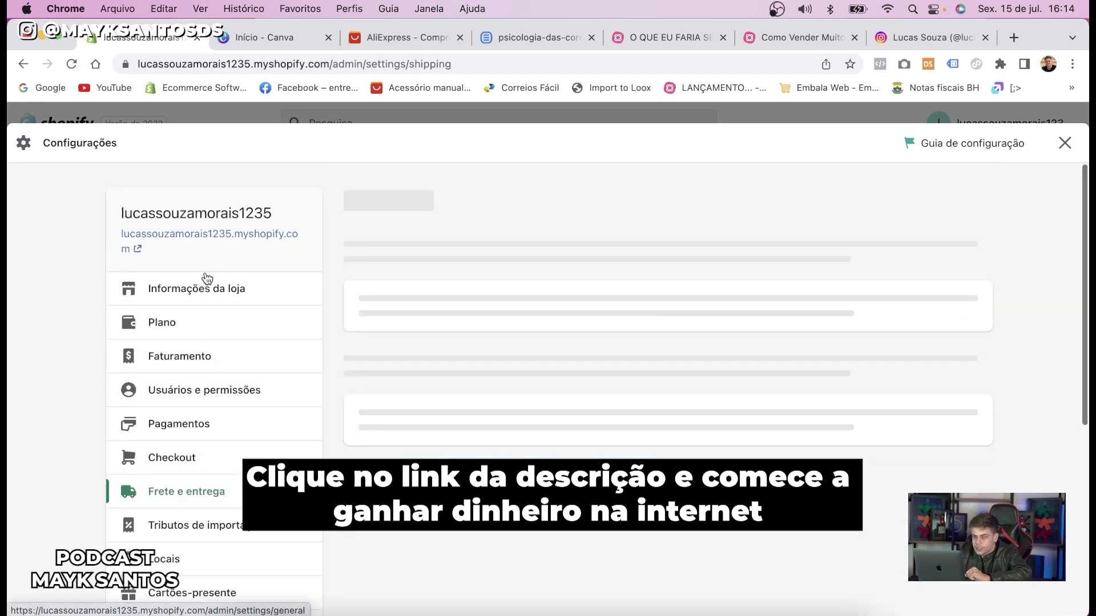
{"action": "scroll", "coordinate": [627, 308], "scroll_direction": "down", "scroll_amount": 3}
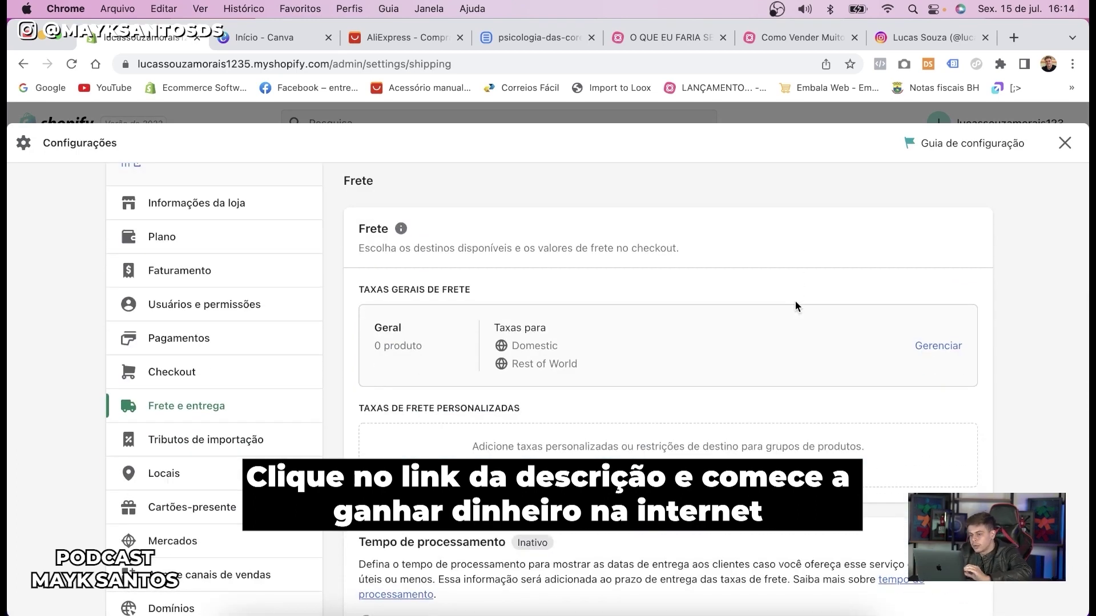
{"action": "scroll", "coordinate": [796, 302], "scroll_direction": "down", "scroll_amount": 10}
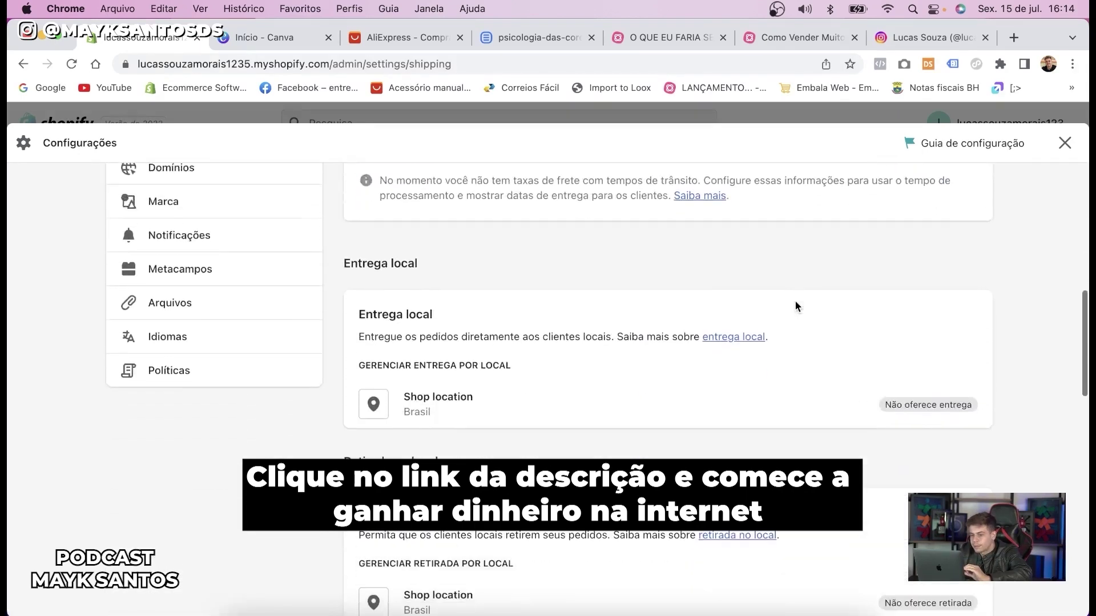
{"action": "scroll", "coordinate": [796, 301], "scroll_direction": "down", "scroll_amount": 4}
{"action": "scroll", "coordinate": [795, 303], "scroll_direction": "up", "scroll_amount": 8}
{"action": "scroll", "coordinate": [795, 307], "scroll_direction": "up", "scroll_amount": 6}
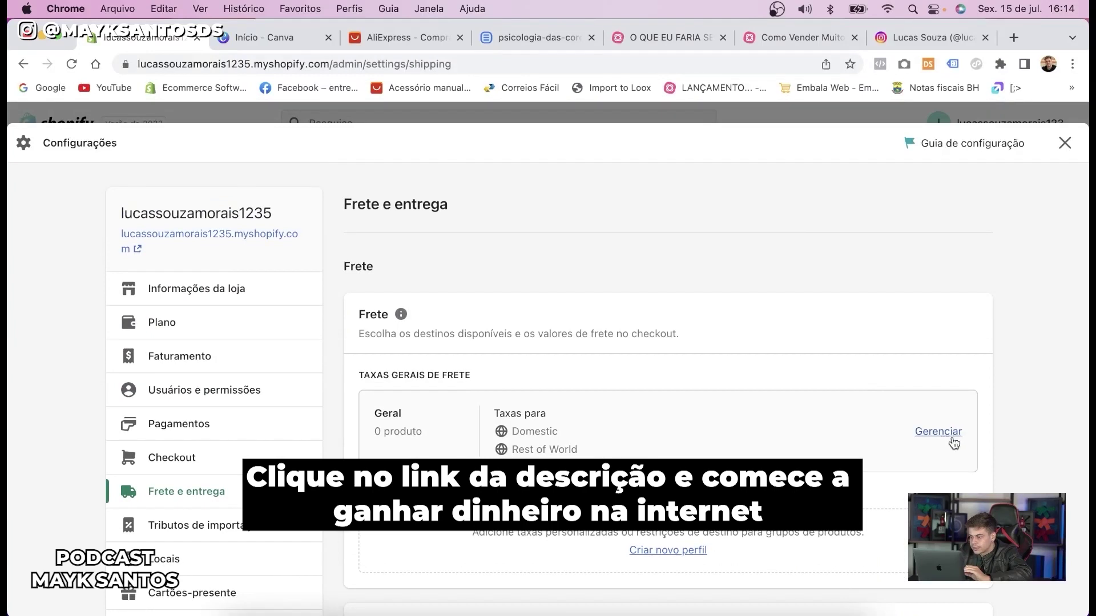
Rename the Domestic zone's free rate in the general shipping profile to "Frete PadRão Correios (GRÁTIS)" and save the profile
{"action": "left_click", "coordinate": [951, 437]}
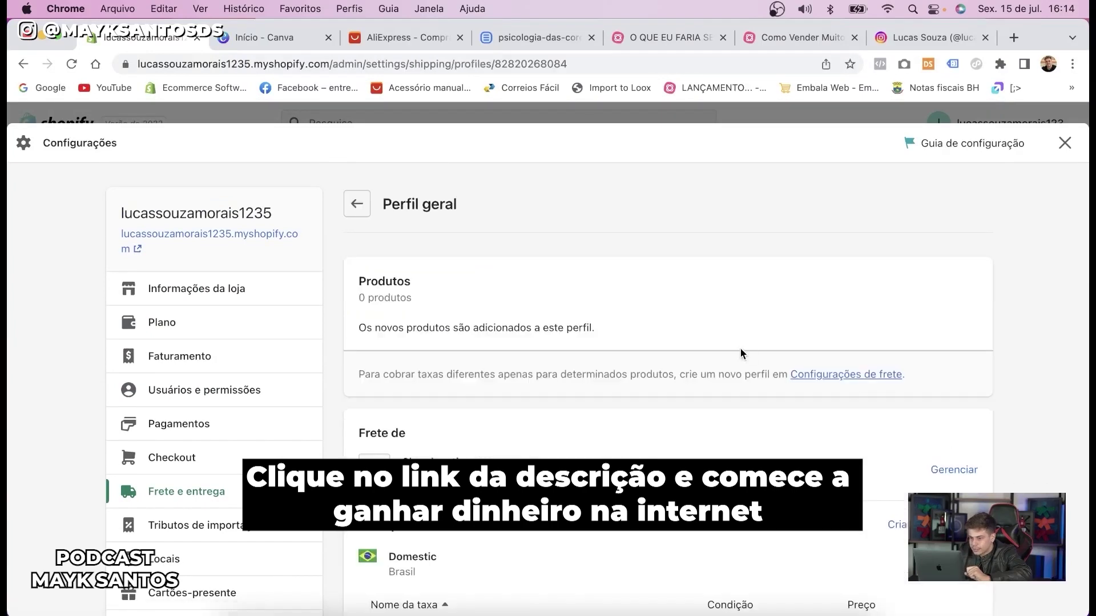
{"action": "scroll", "coordinate": [745, 351], "scroll_direction": "down", "scroll_amount": 4}
{"action": "left_click", "coordinate": [947, 412]}
{"action": "left_click", "coordinate": [930, 447]}
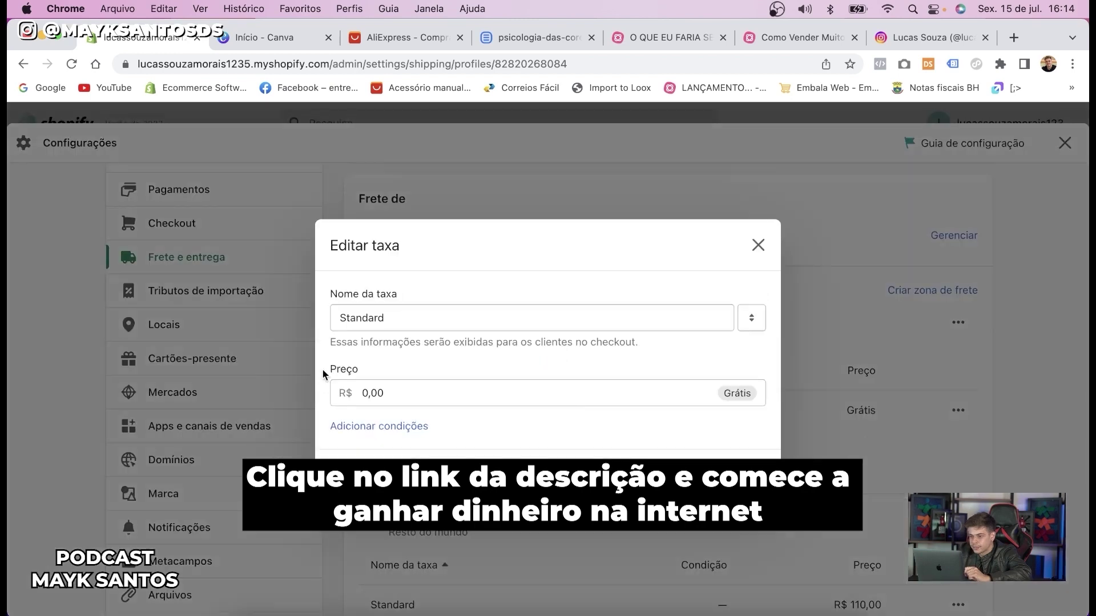
{"action": "double_click", "coordinate": [424, 326]}
{"action": "type", "text": "Frete Pad"}
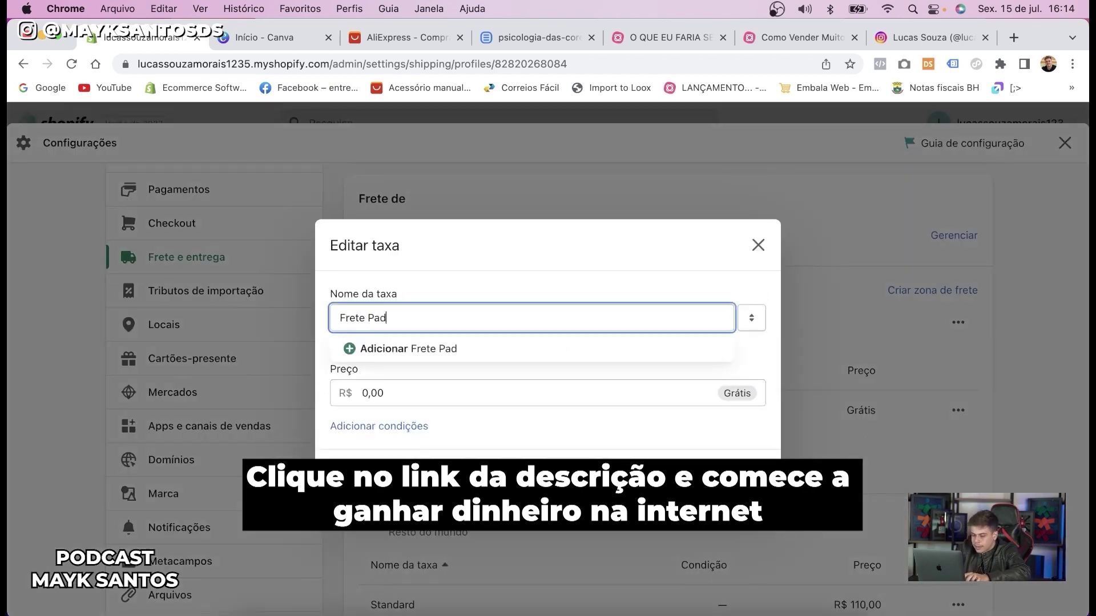
{"action": "type", "text": "Rão Correios"}
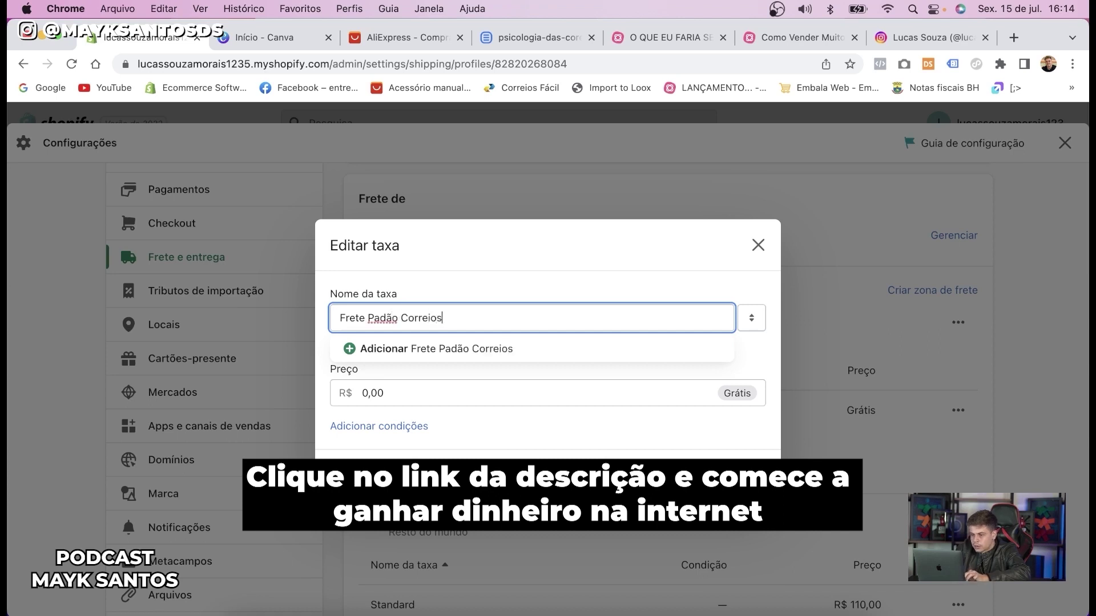
{"action": "type", "text": " (GRÁTIS)"}
{"action": "left_click", "coordinate": [382, 318]}
{"action": "type", "text": "R"}
{"action": "key", "text": "Return"}
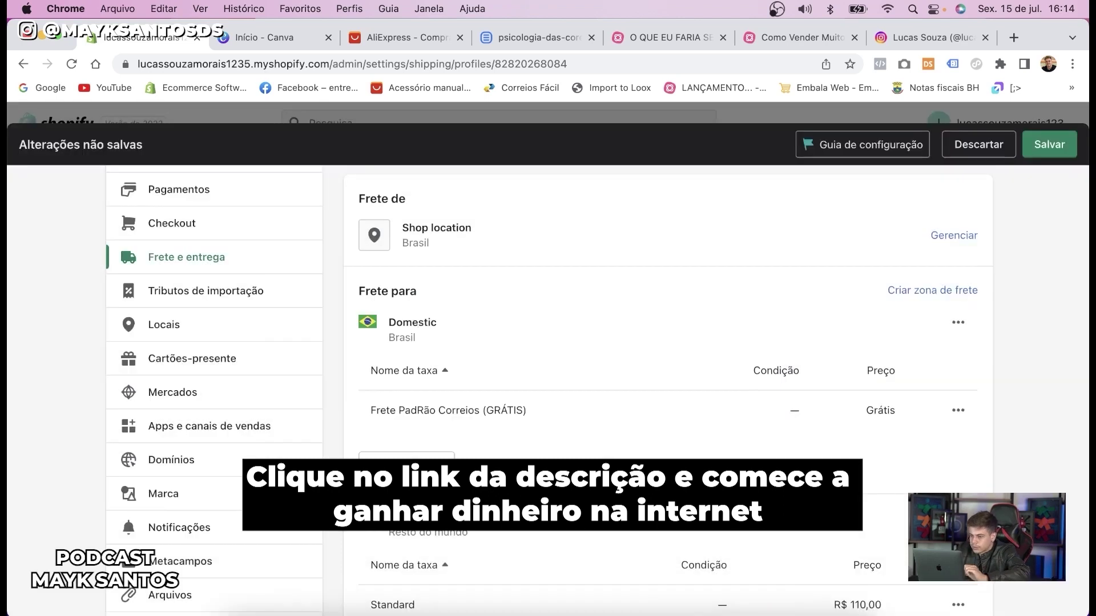
{"action": "left_click", "coordinate": [1049, 144]}
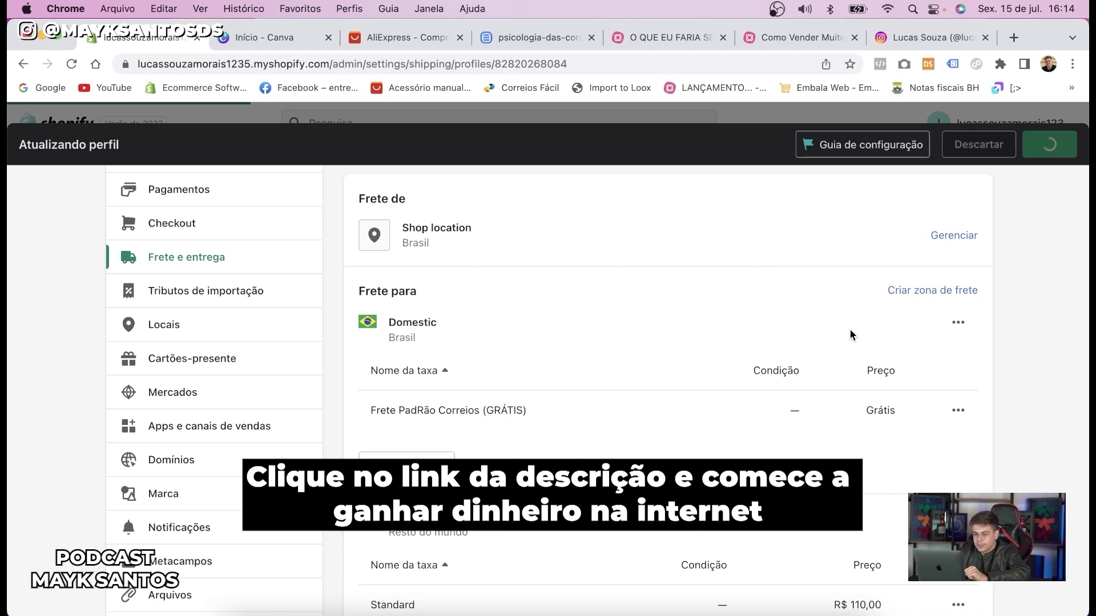
Set the store name to "LOJA DO LUCAS" and the store segment to Eletrônicos, and save the store information
{"action": "scroll", "coordinate": [244, 345], "scroll_direction": "up", "scroll_amount": 1}
{"action": "scroll", "coordinate": [244, 345], "scroll_direction": "up", "scroll_amount": 5}
{"action": "left_click", "coordinate": [205, 288]}
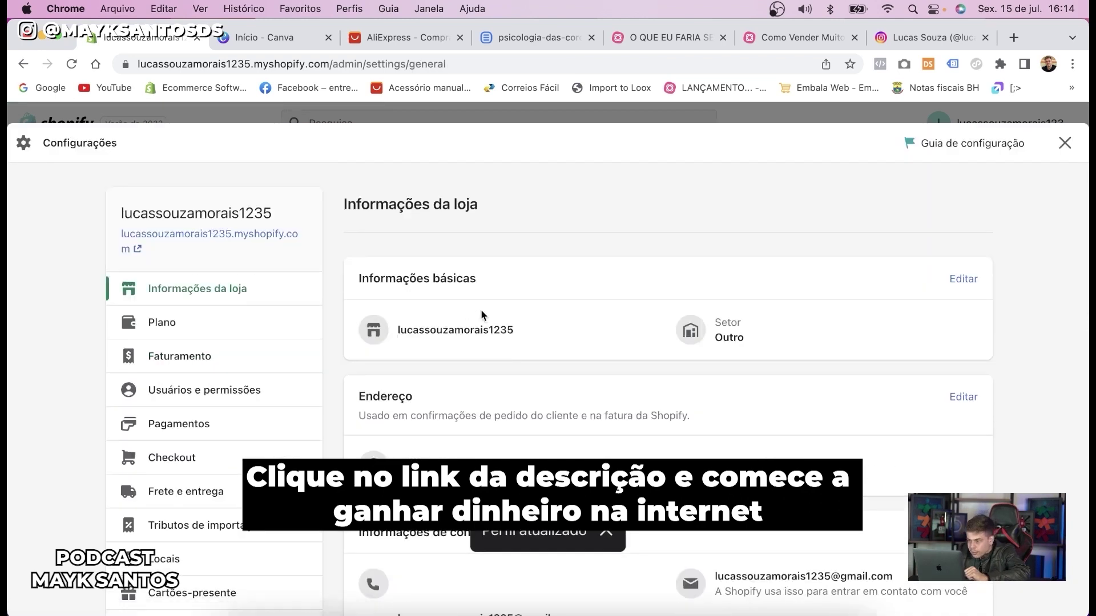
{"action": "left_click", "coordinate": [953, 279]}
{"action": "double_click", "coordinate": [455, 346]}
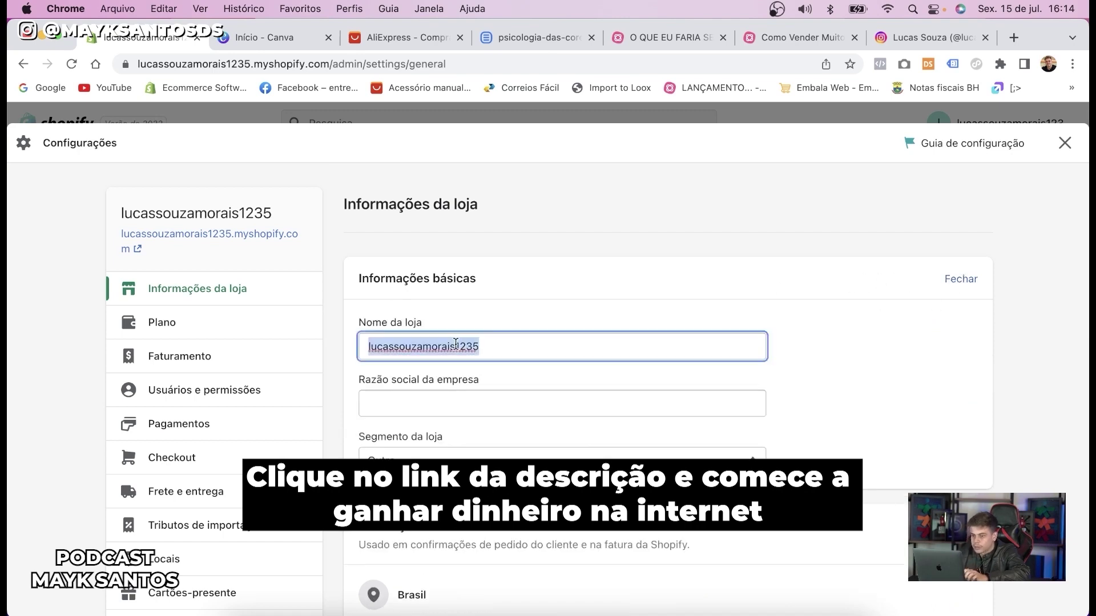
{"action": "type", "text": "LOJA"}
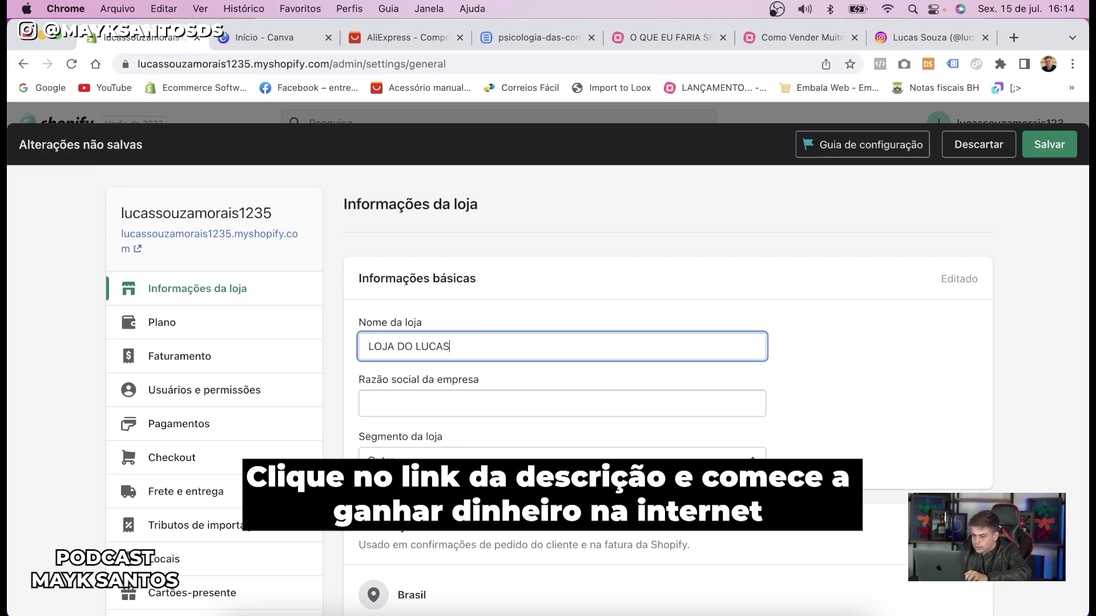
{"action": "type", "text": " DO LUCAS"}
{"action": "left_click", "coordinate": [502, 459]}
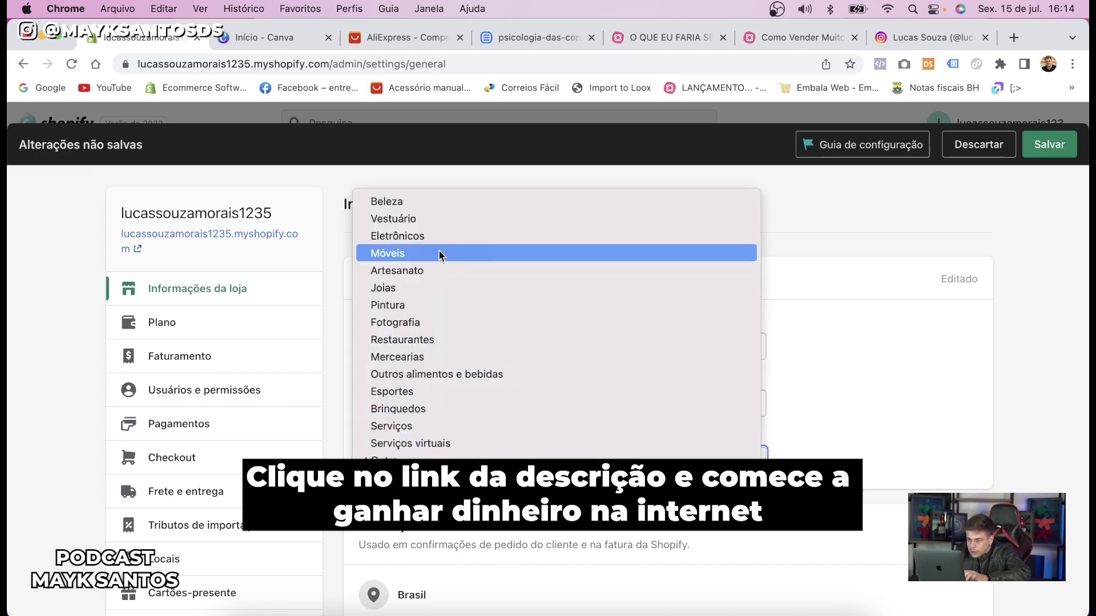
{"action": "left_click", "coordinate": [430, 237]}
{"action": "left_click", "coordinate": [1044, 154]}
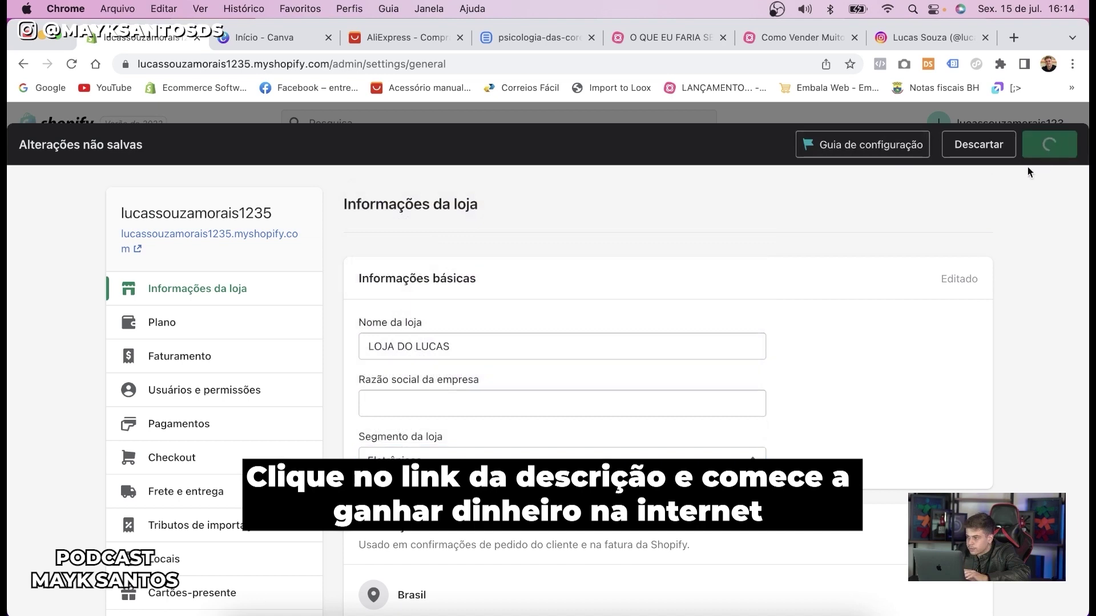
Look over the remaining store information and settings categories, close the settings, and view the setup tasks on the home page
{"action": "scroll", "coordinate": [668, 400], "scroll_direction": "down", "scroll_amount": 10}
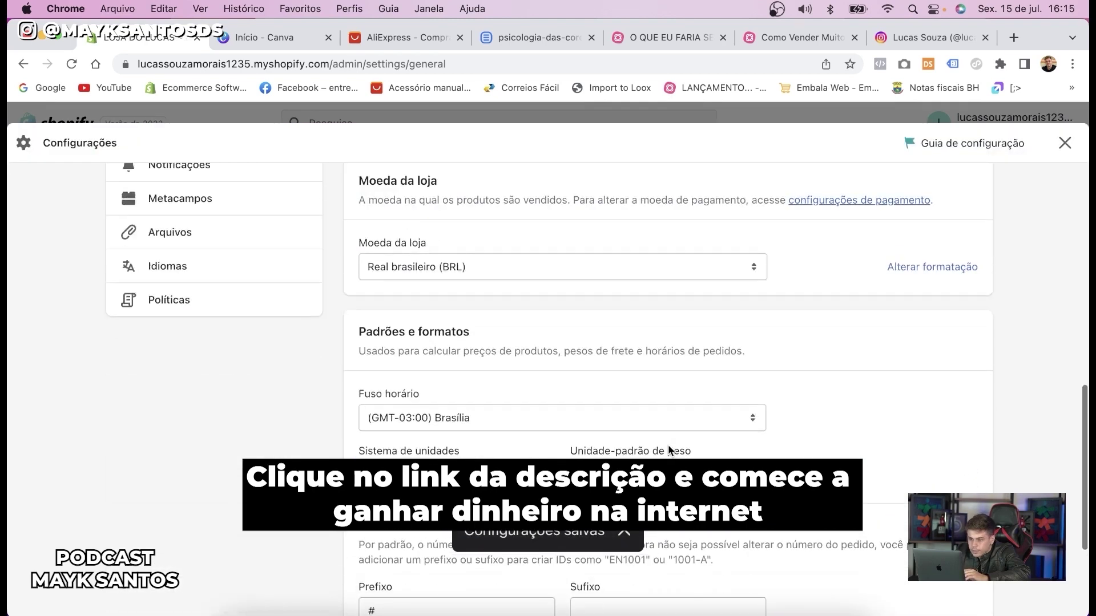
{"action": "scroll", "coordinate": [454, 238], "scroll_direction": "up", "scroll_amount": 6}
{"action": "scroll", "coordinate": [424, 265], "scroll_direction": "up", "scroll_amount": 6}
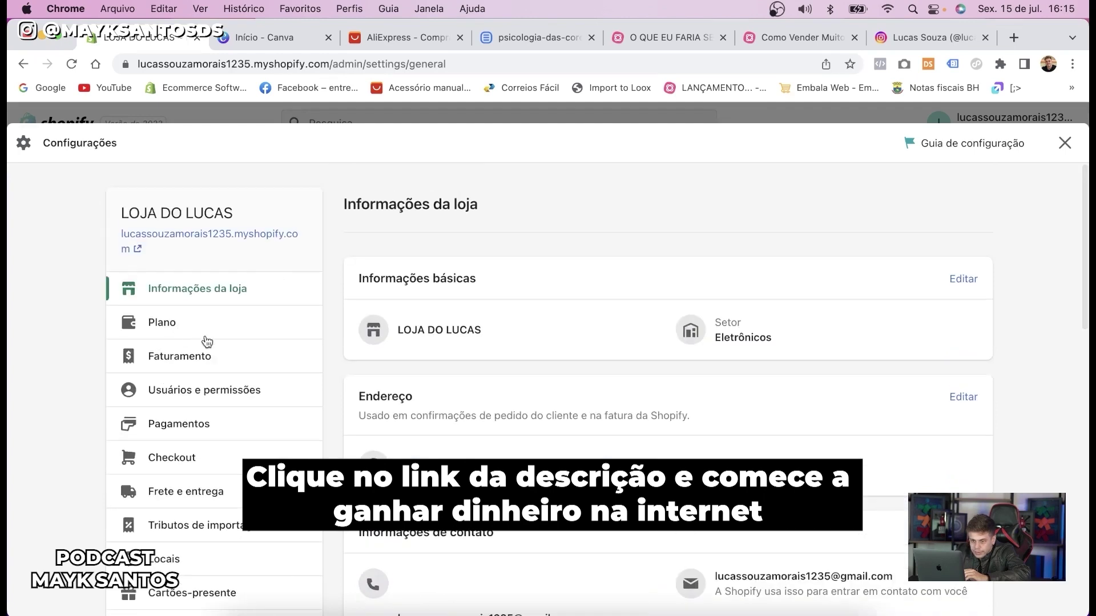
{"action": "scroll", "coordinate": [206, 341], "scroll_direction": "down", "scroll_amount": 3}
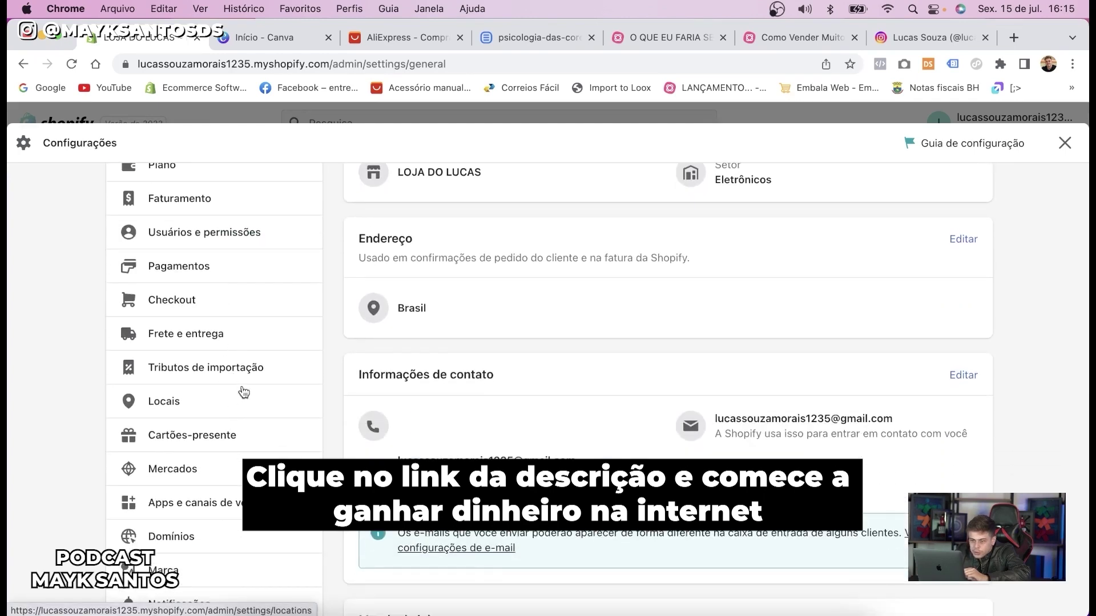
{"action": "scroll", "coordinate": [236, 364], "scroll_direction": "down", "scroll_amount": 3}
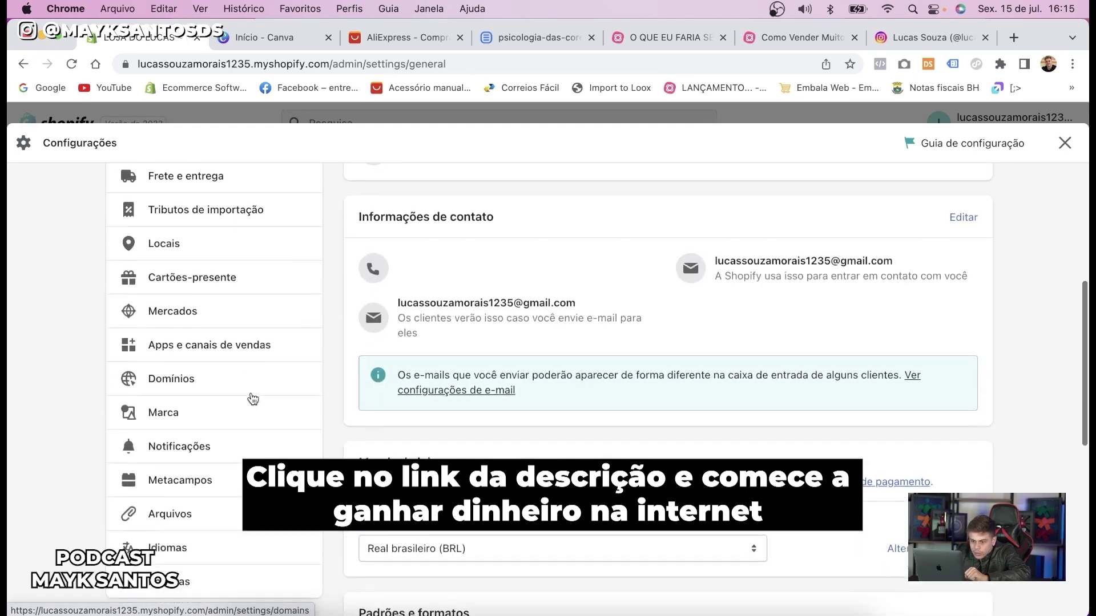
{"action": "scroll", "coordinate": [252, 397], "scroll_direction": "up", "scroll_amount": 6}
{"action": "left_click", "coordinate": [1064, 144]}
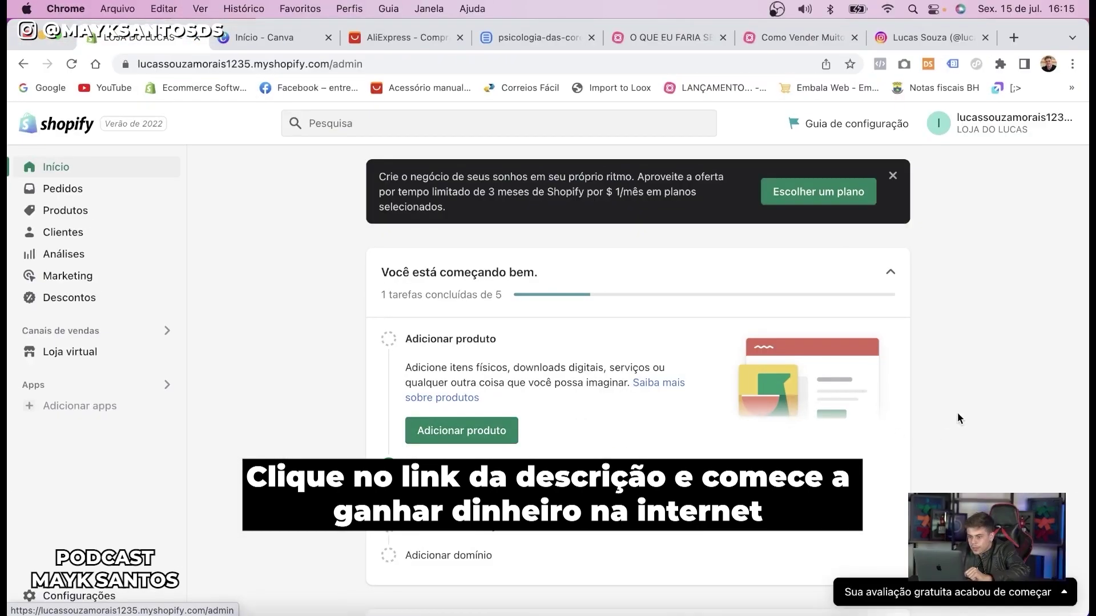
{"action": "scroll", "coordinate": [469, 403], "scroll_direction": "down", "scroll_amount": 4}
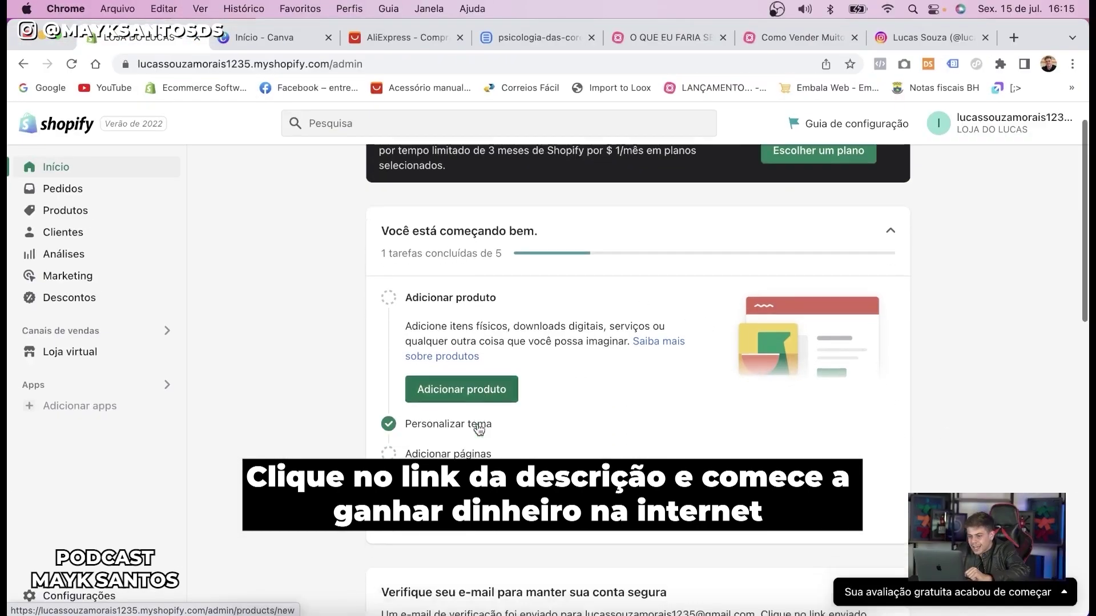
{"action": "scroll", "coordinate": [546, 421], "scroll_direction": "up", "scroll_amount": 4}
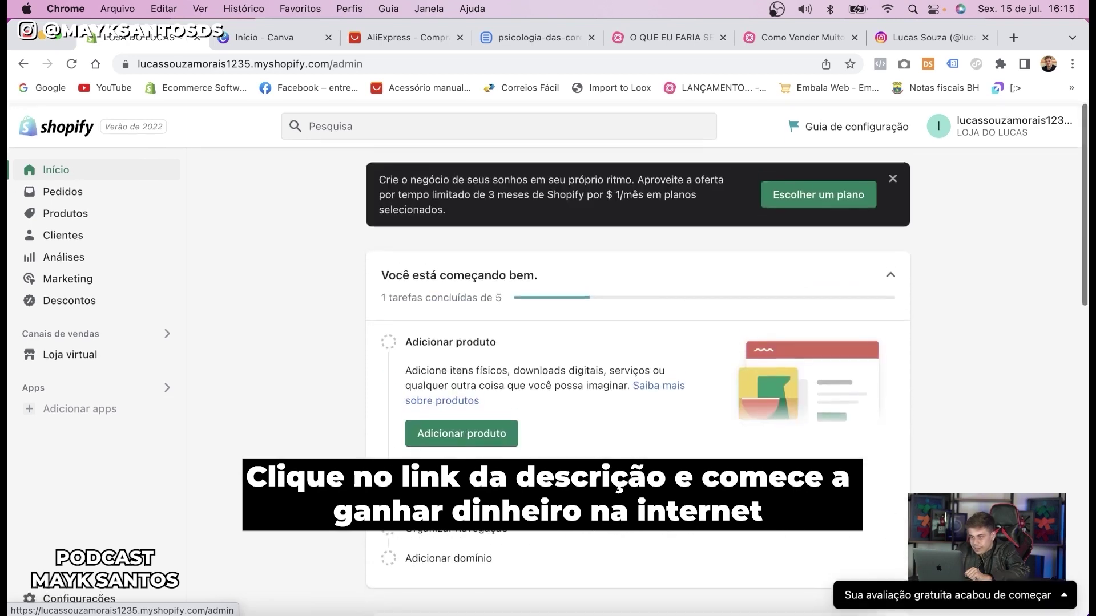